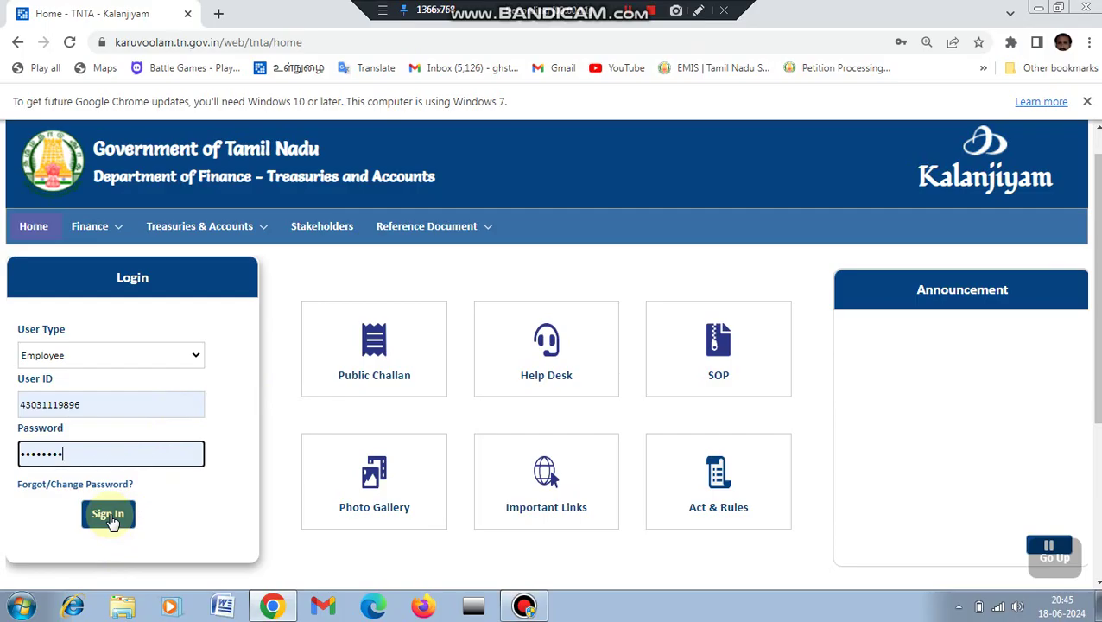
Sign in to the treasury portal as an employee with the credentials already filled in.
left_click(113, 522)
left_click(112, 522)
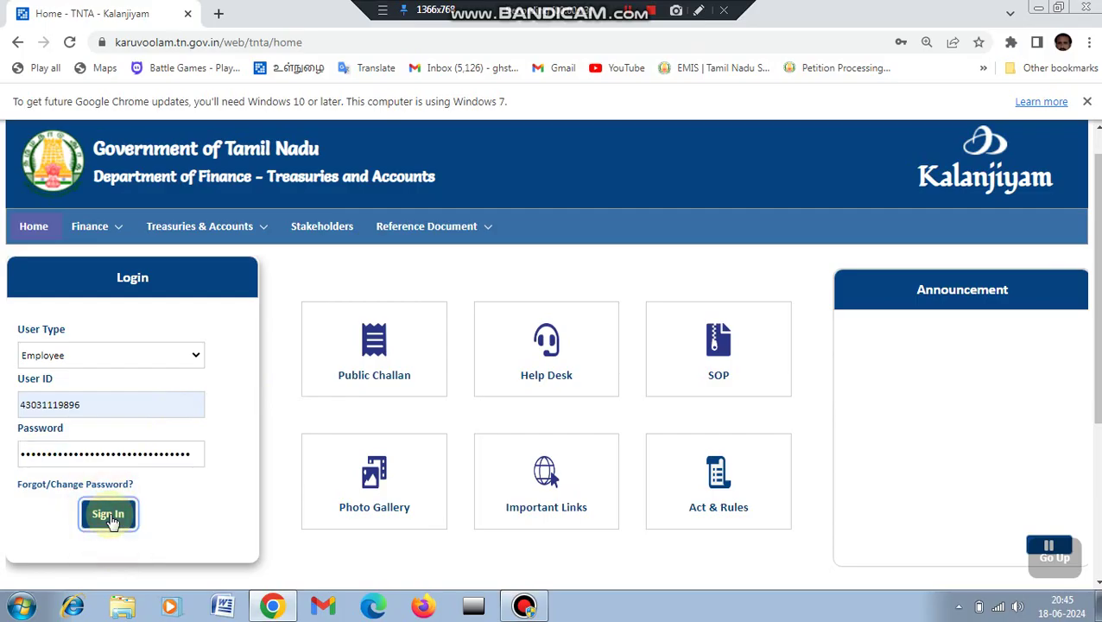
left_click(112, 523)
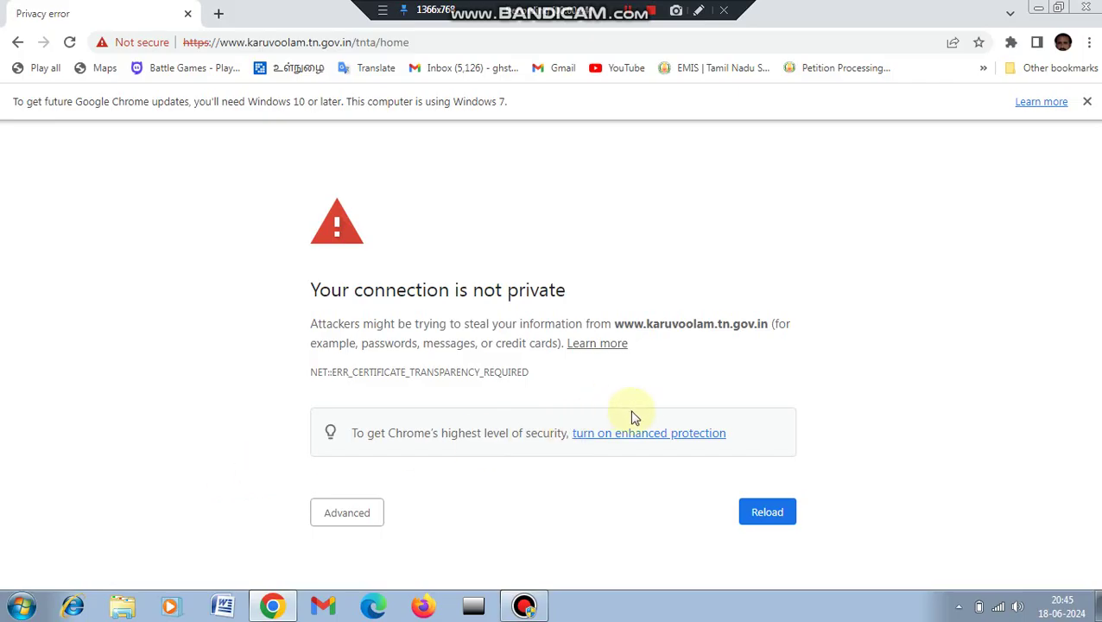
Reload the portal page blocked by the privacy error and open the browser's enhanced protection settings.
left_click(347, 512)
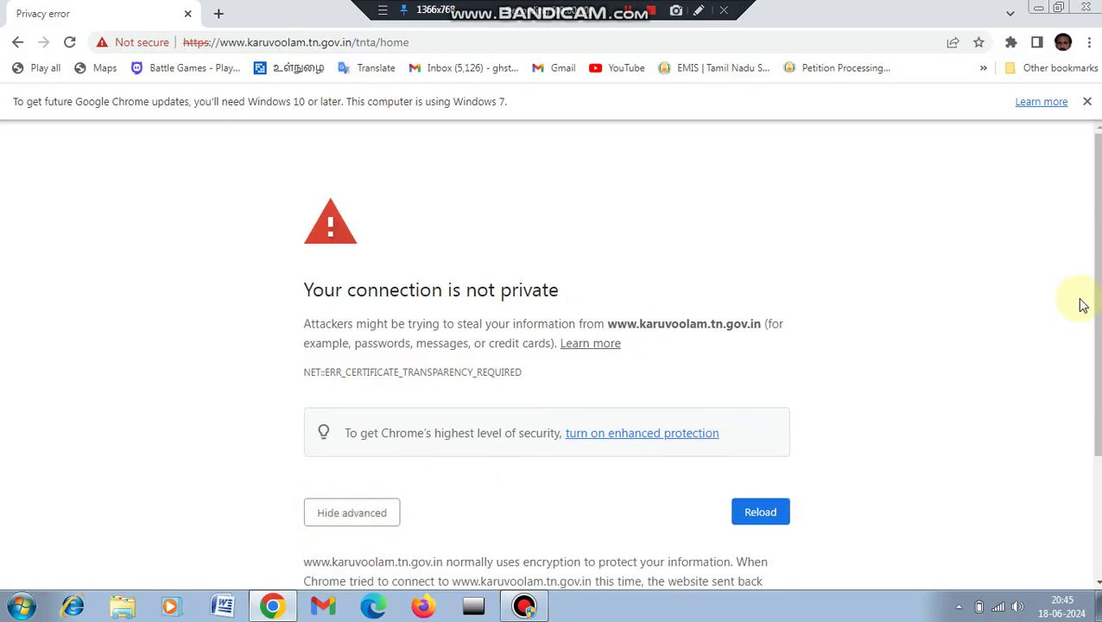
left_click_drag(1099, 296, 1098, 387)
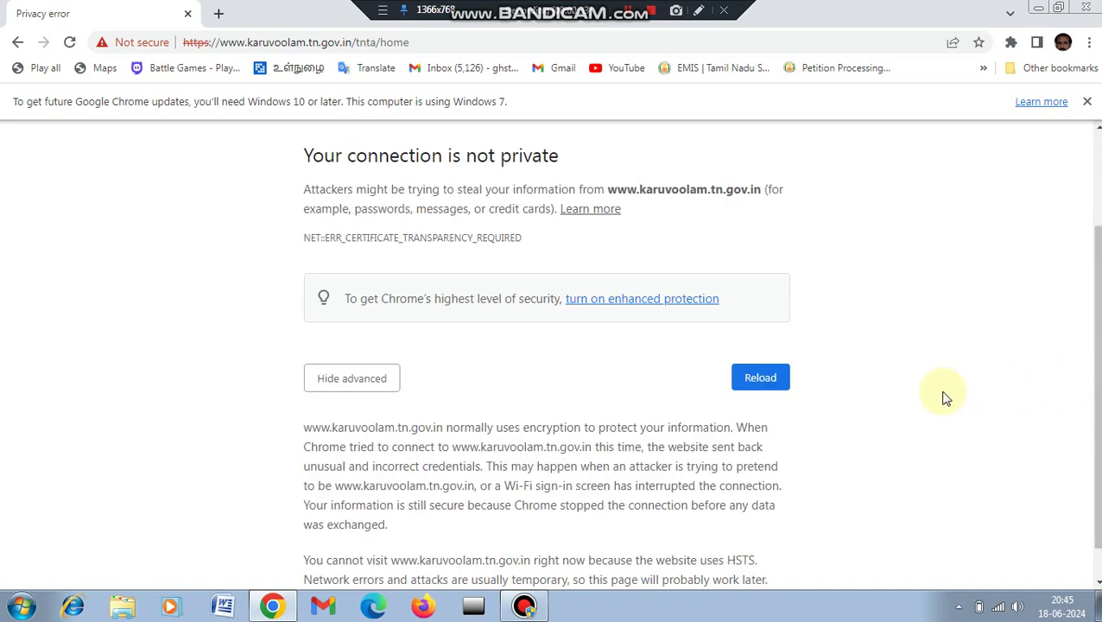
left_click(763, 382)
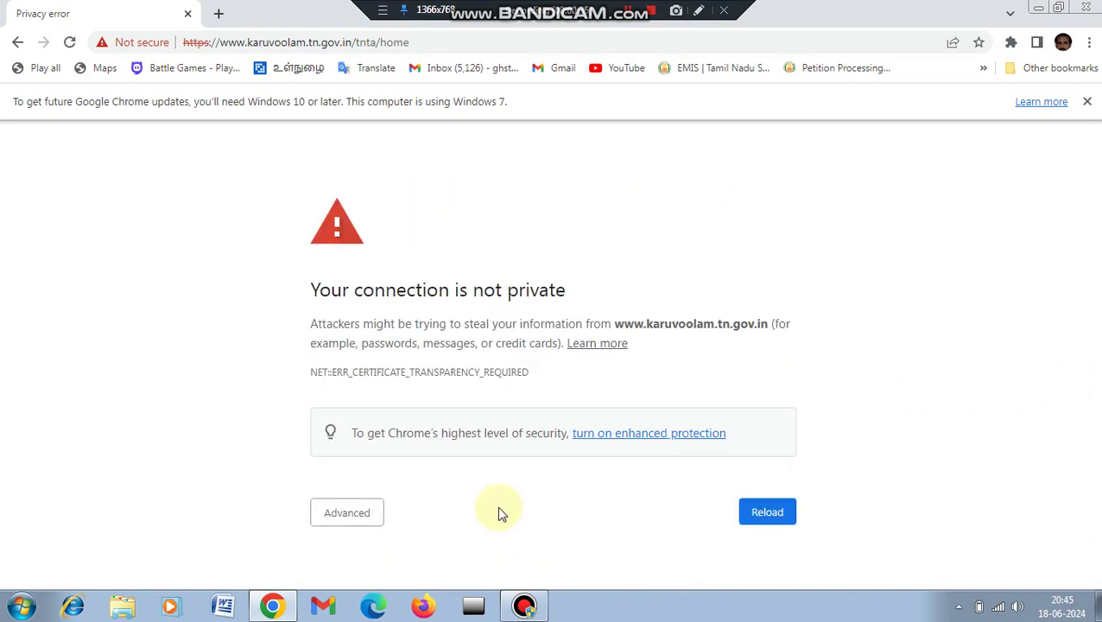
left_click(352, 513)
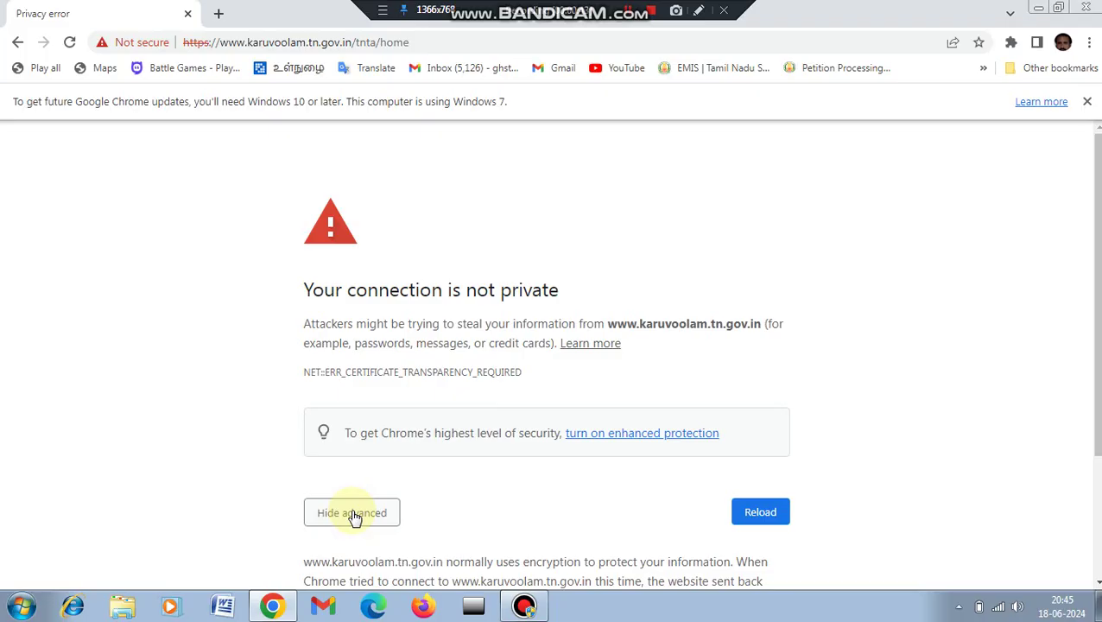
left_click(683, 435)
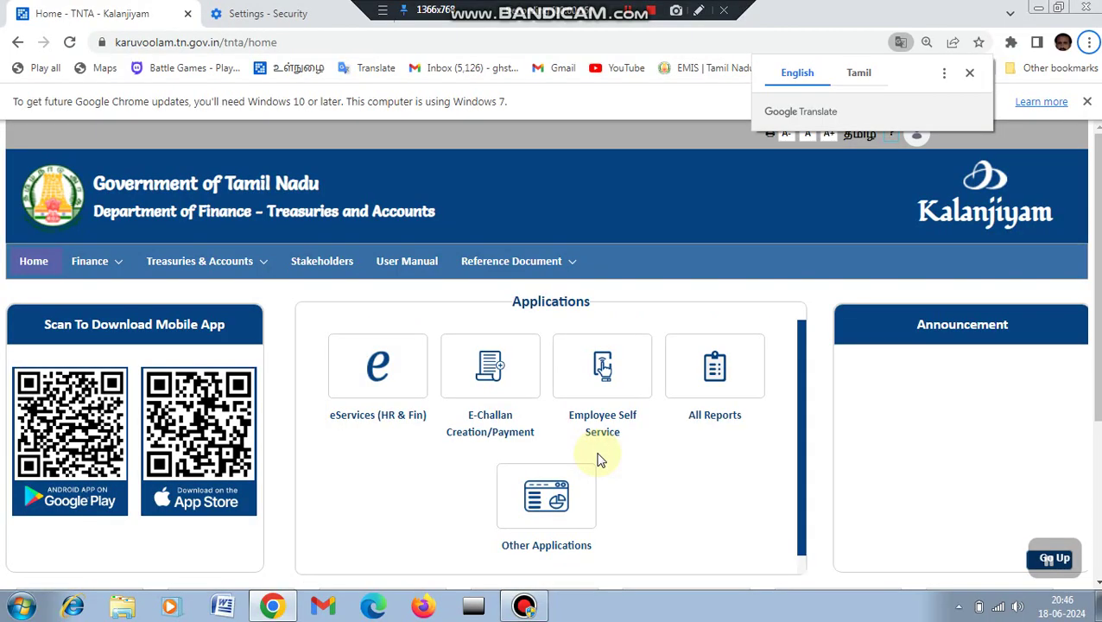
Open eServices (HR & Fin) and go through Home (Finance) to the Payroll Results page.
left_click(375, 400)
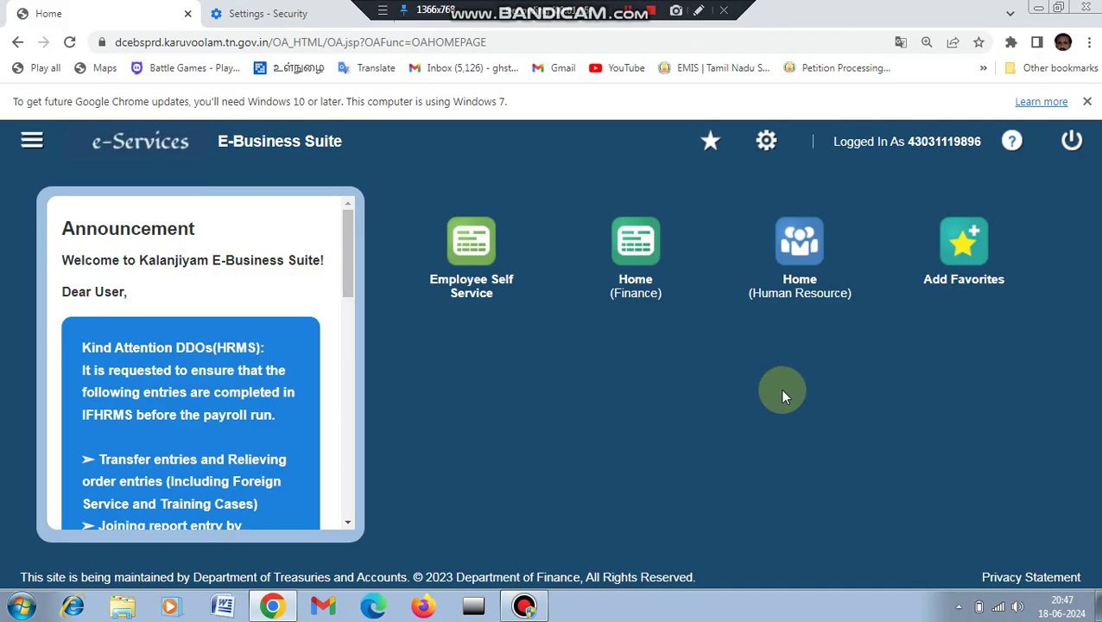
left_click(636, 298)
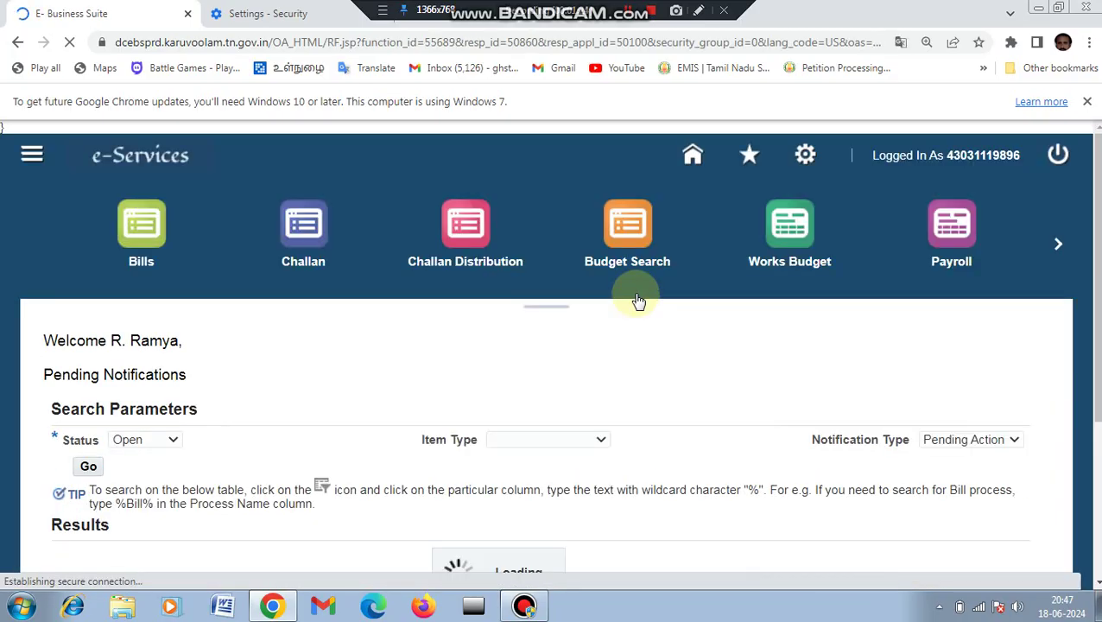
left_click(954, 262)
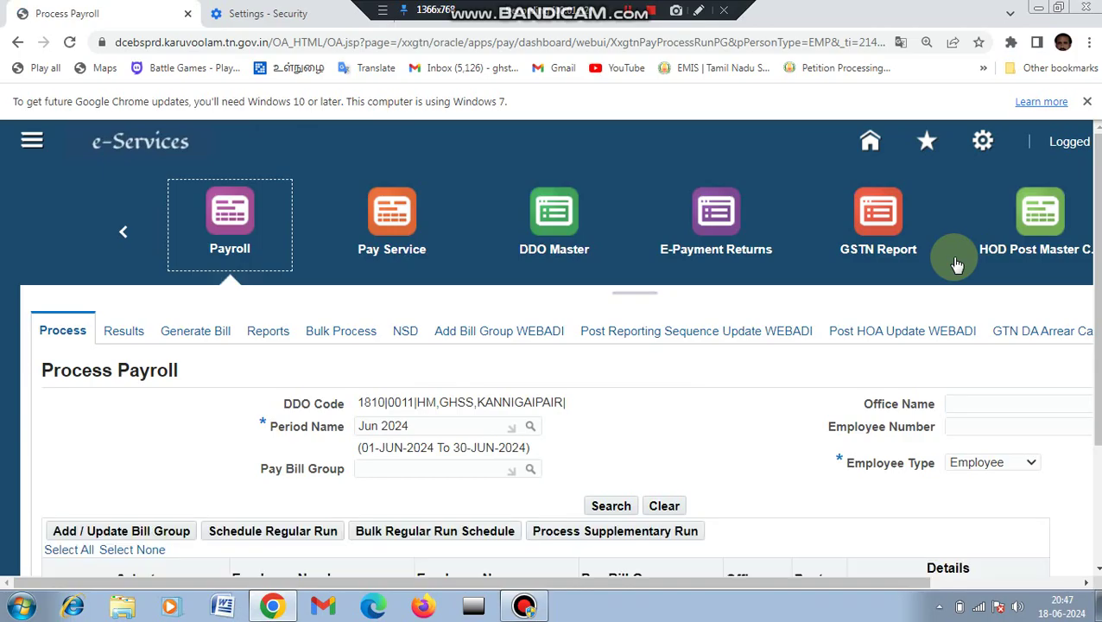
left_click(133, 334)
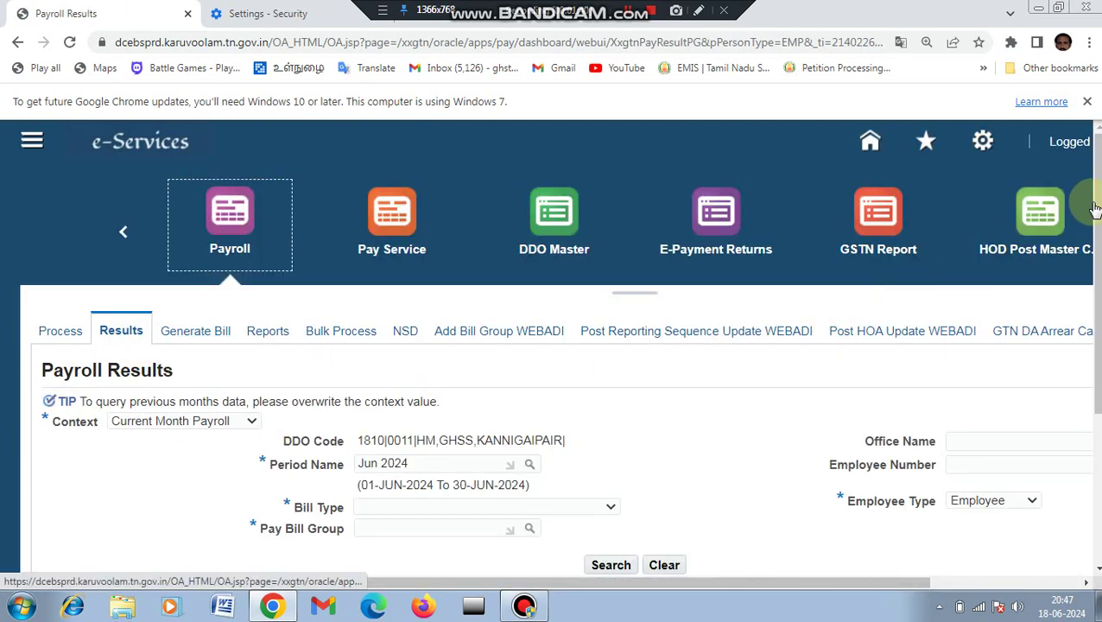
Search the Jun 2024 payroll results for bill type Regular Salary and pay bill group MAIN BILL.
left_click_drag(1095, 207, 1092, 281)
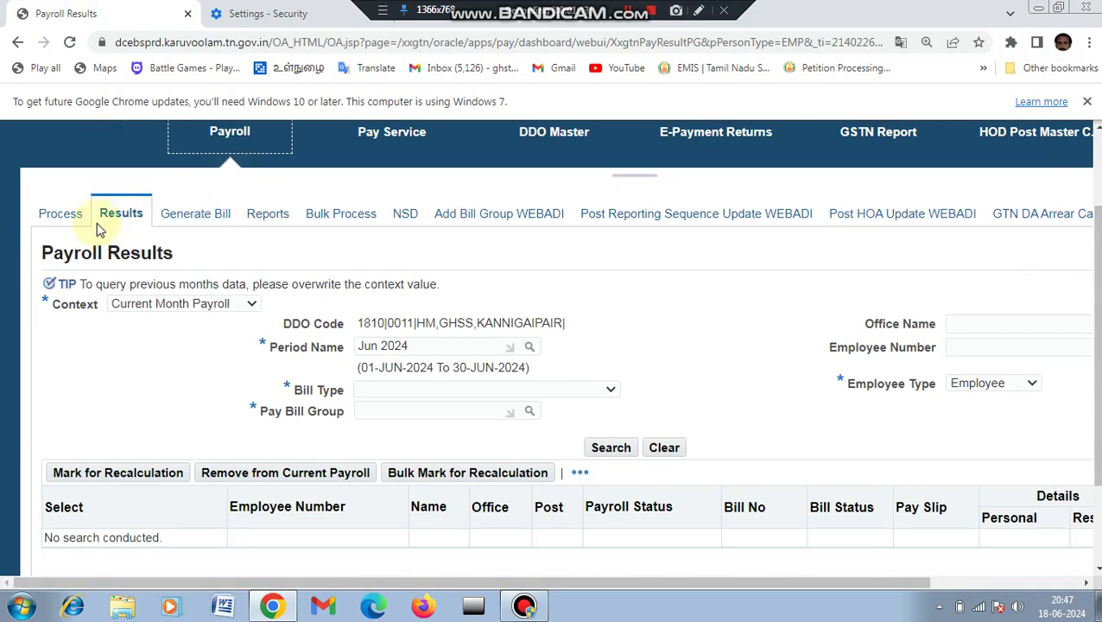
left_click(608, 391)
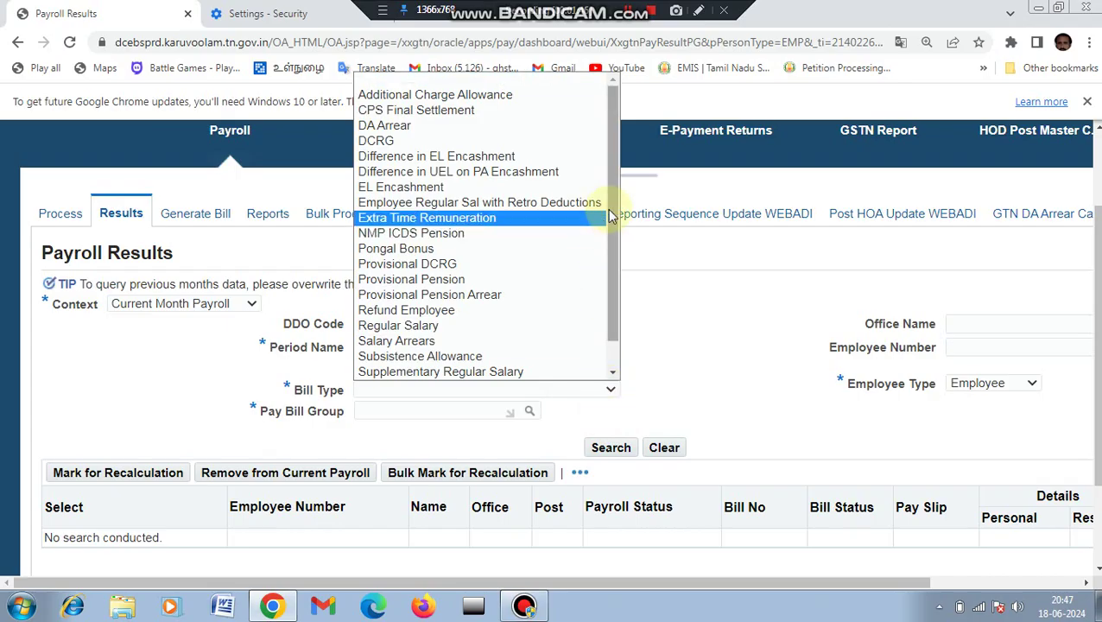
left_click_drag(607, 214, 590, 309)
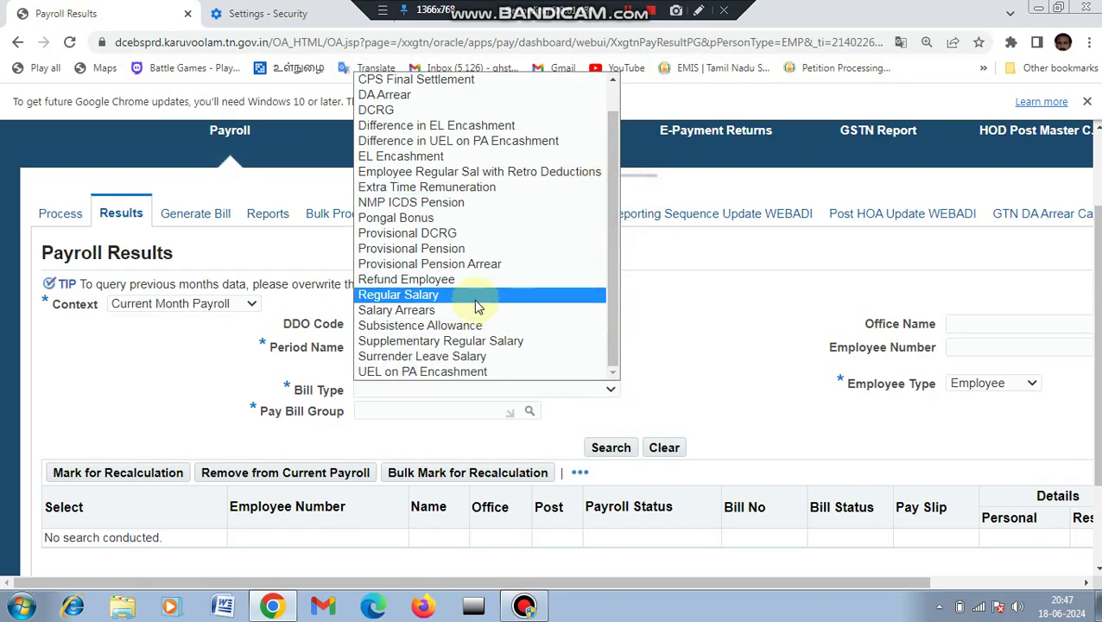
left_click(461, 294)
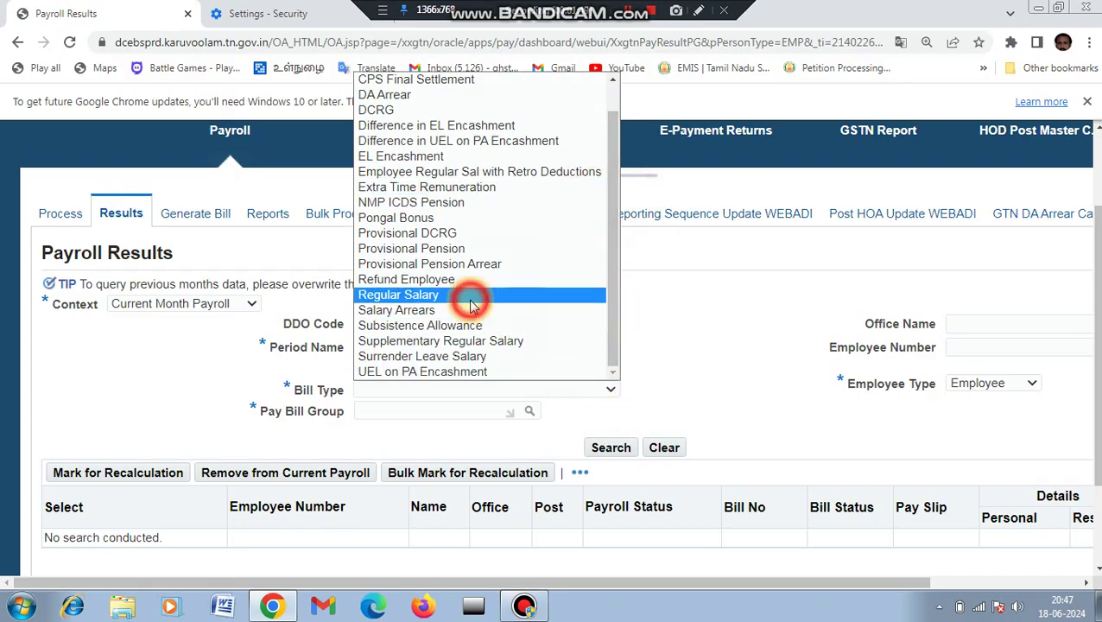
left_click(369, 413)
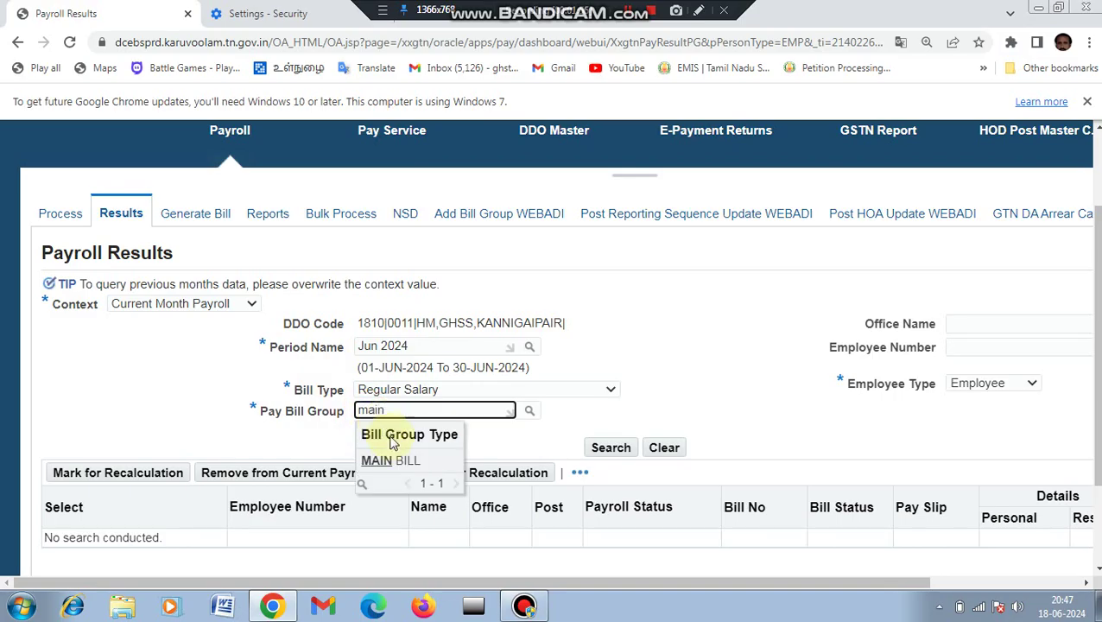
left_click(399, 458)
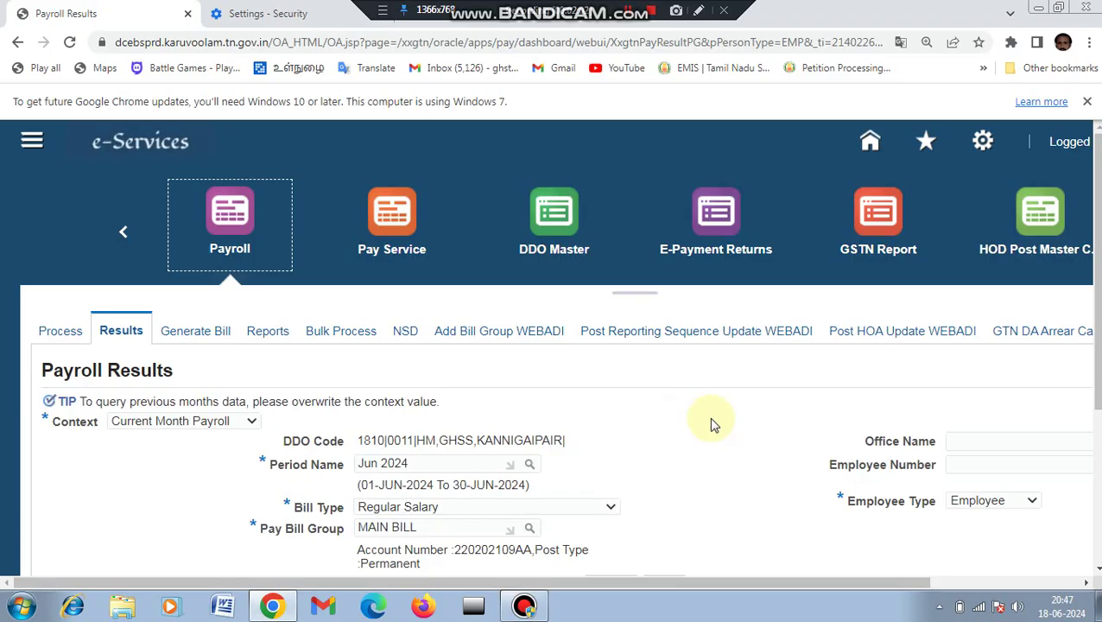
scroll(1093, 345, "down", 1)
scroll(656, 417, "down", 1)
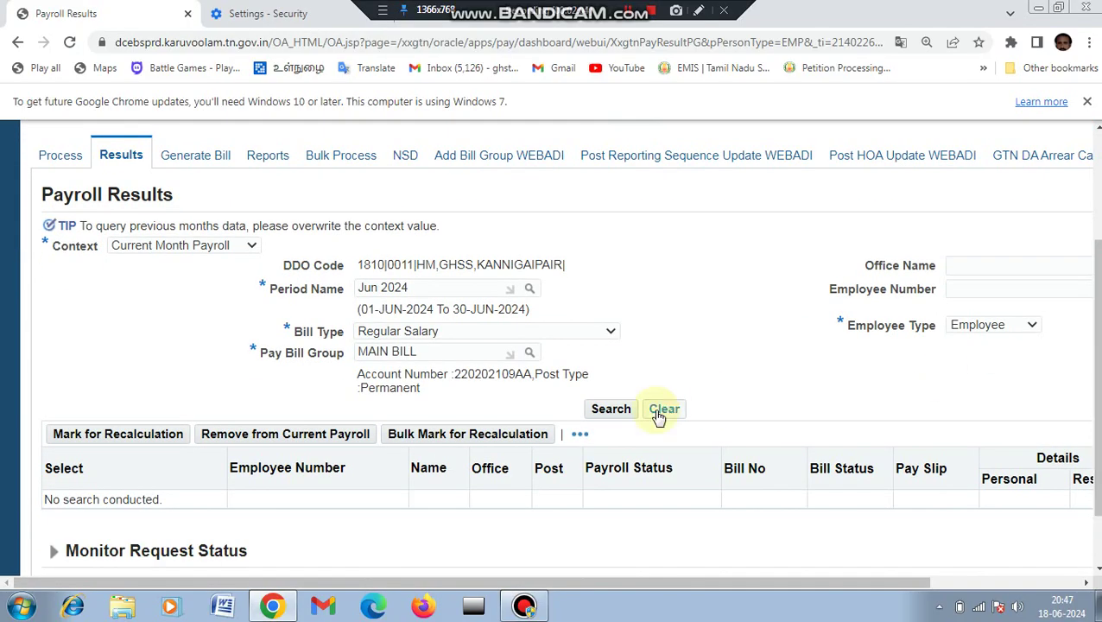
left_click(611, 410)
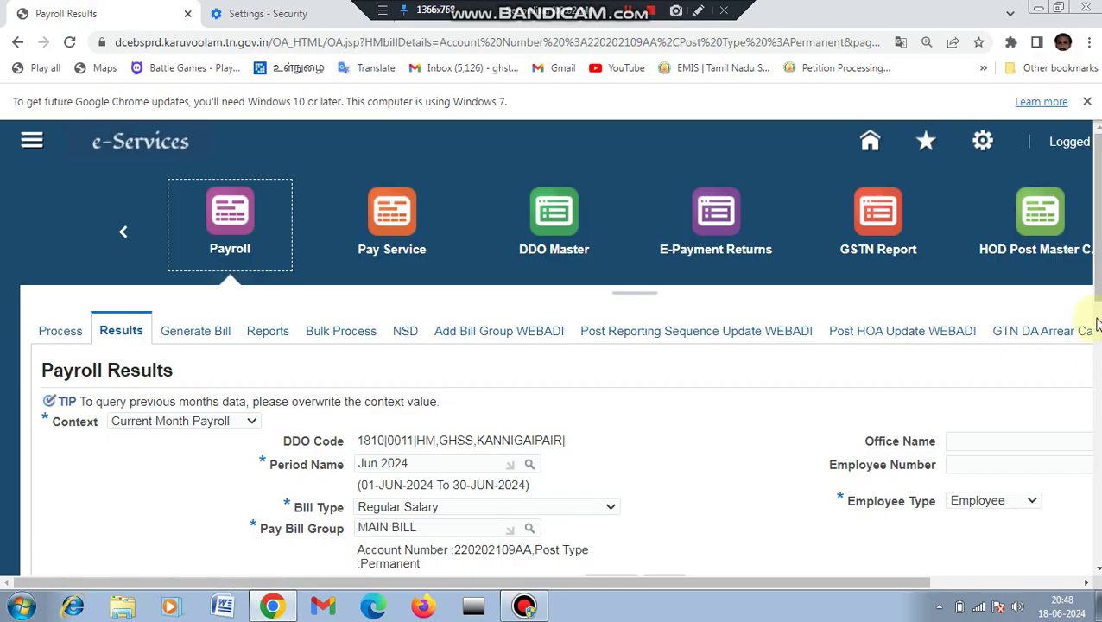
Check the dues and deductions in the third listed employee's payroll result, and close the details.
scroll(1070, 311, "down", 5)
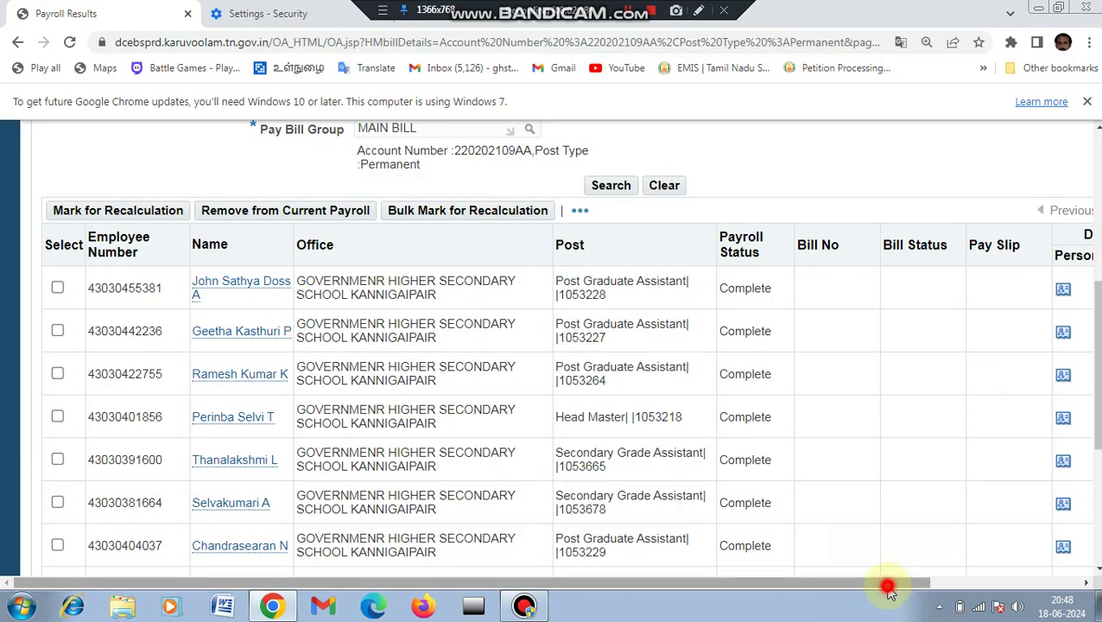
left_click_drag(890, 582, 964, 573)
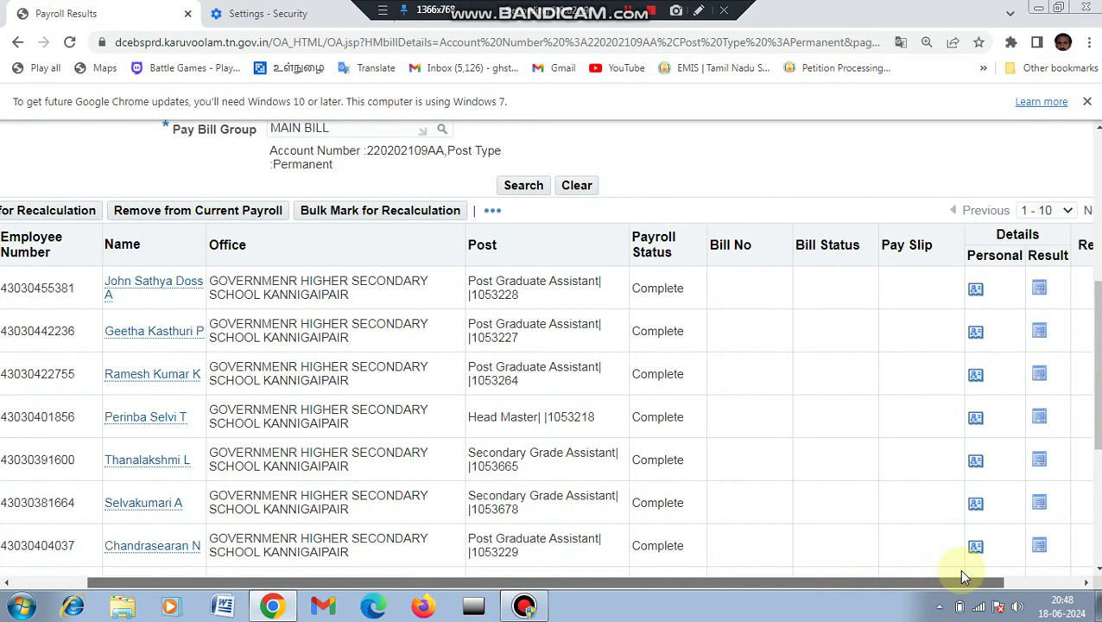
left_click(1039, 373)
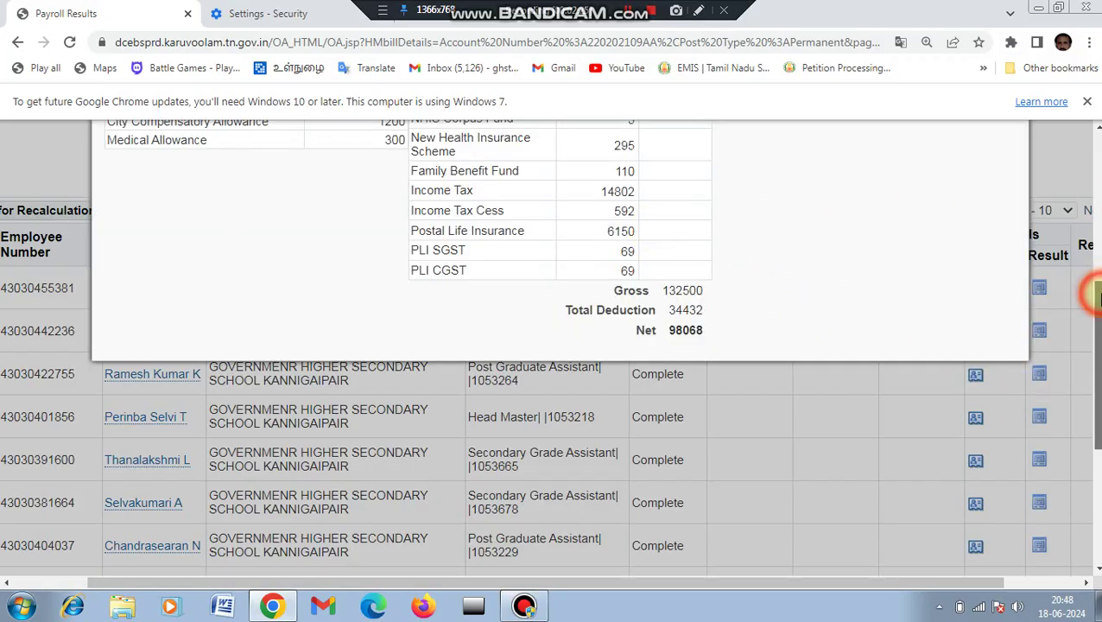
left_click_drag(1092, 290, 1089, 209)
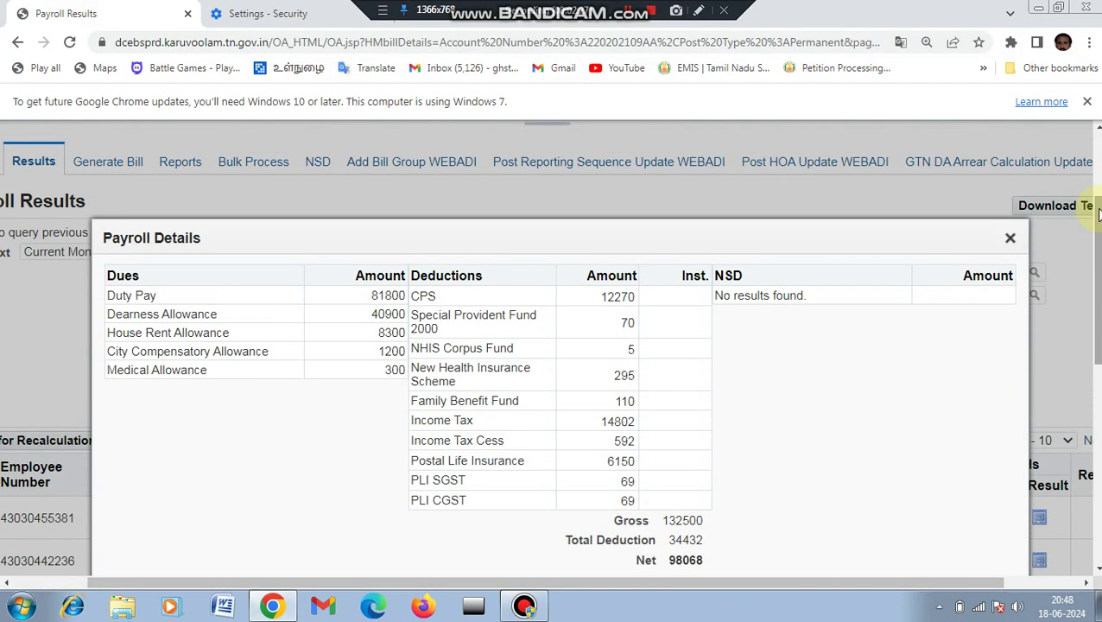
left_click(1009, 238)
On the Bill Generation page, set the bill type to Regular Salary and the pay bill group to MAIN BILL.
left_click_drag(1097, 301, 1093, 142)
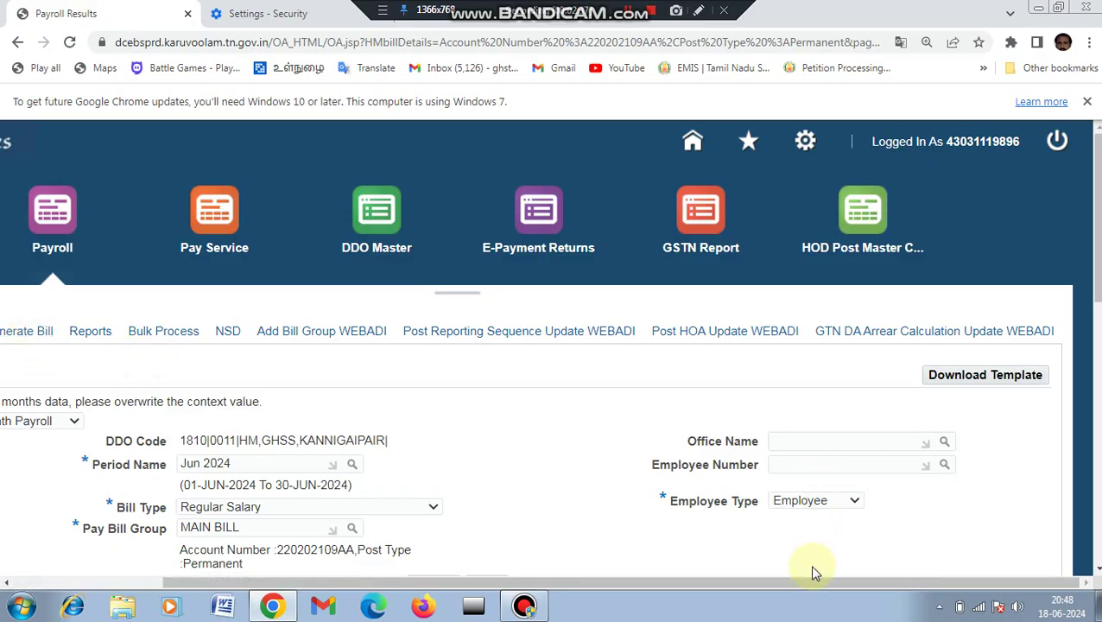
left_click_drag(812, 580, 738, 574)
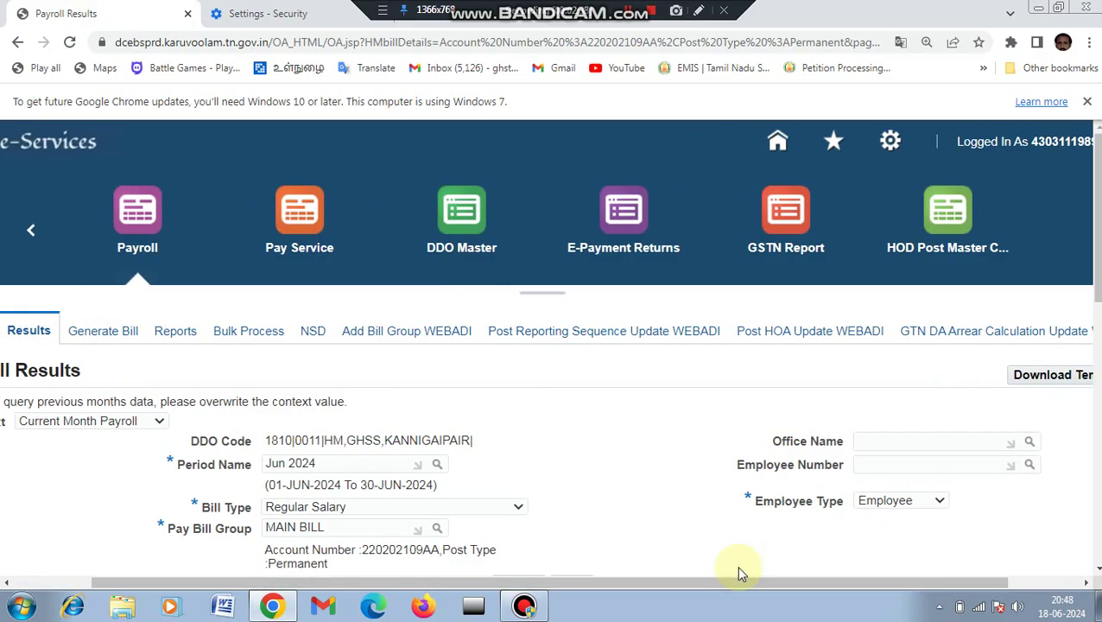
left_click(125, 336)
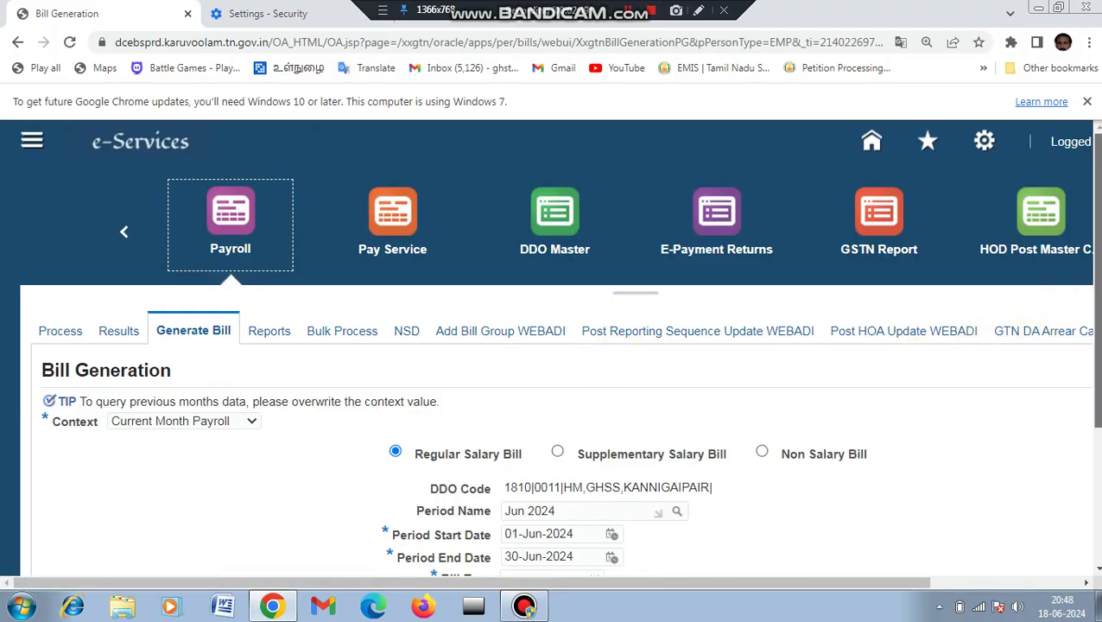
scroll(950, 363, "down", 1)
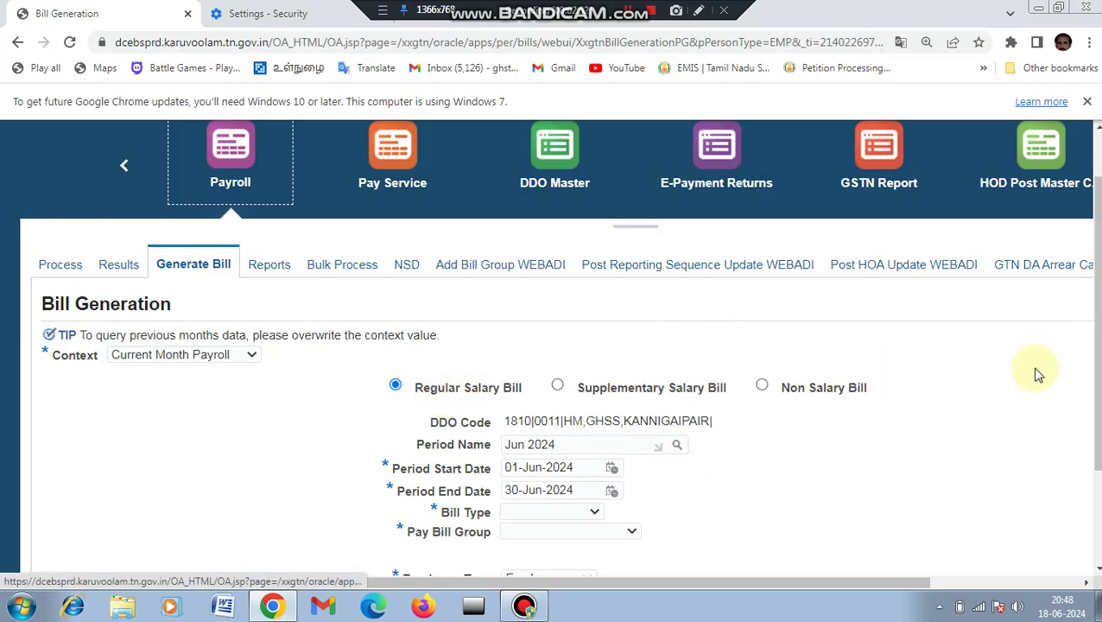
scroll(1033, 369, "down", 2)
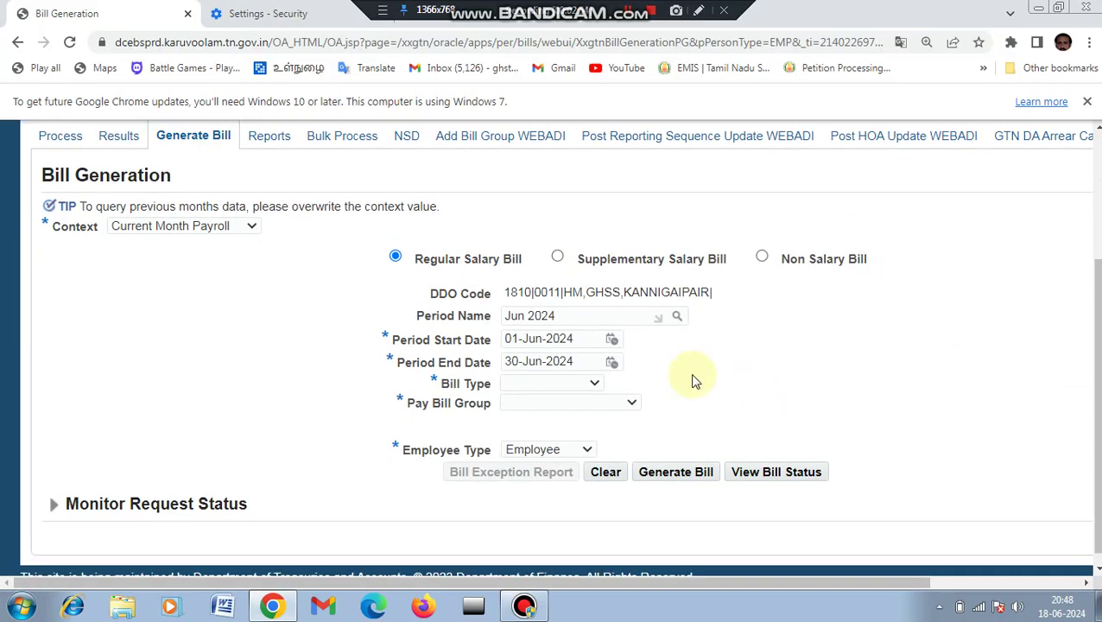
left_click(594, 382)
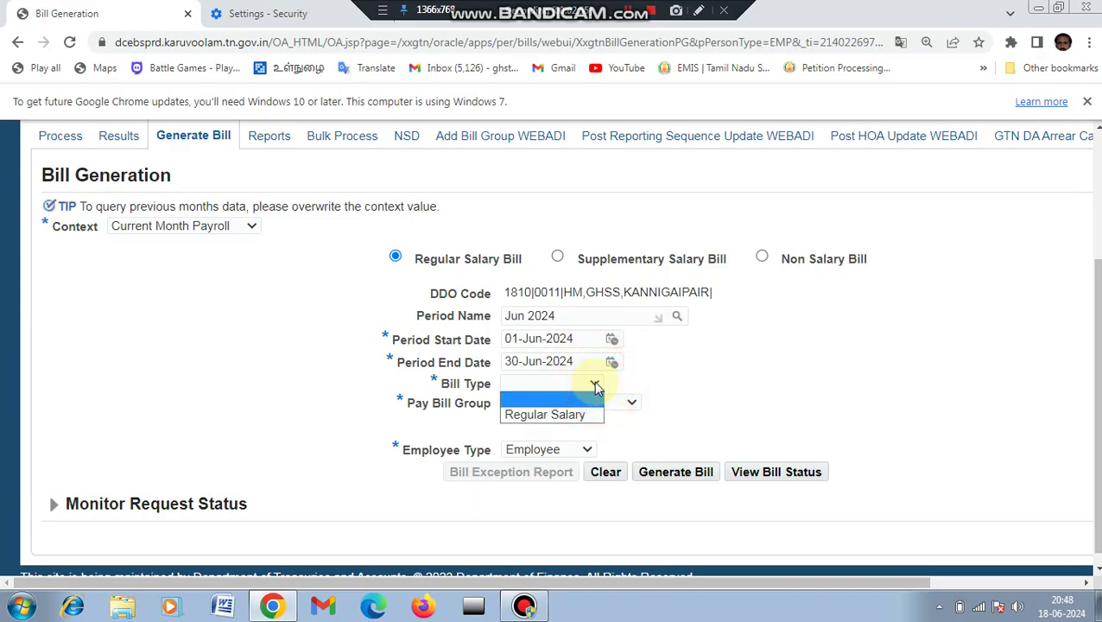
left_click(561, 414)
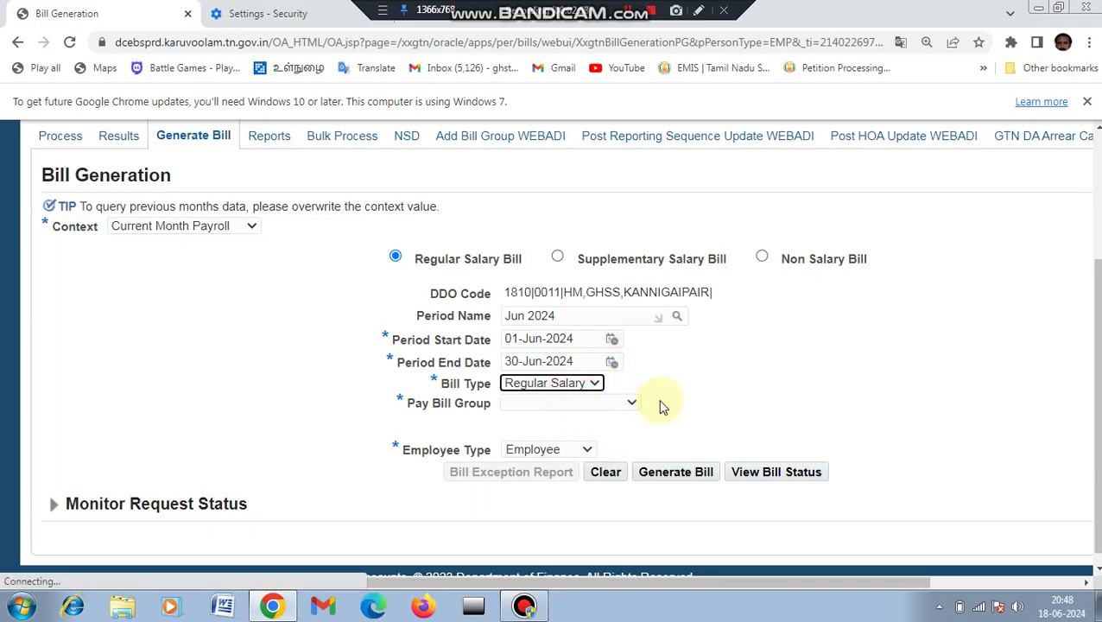
left_click(632, 403)
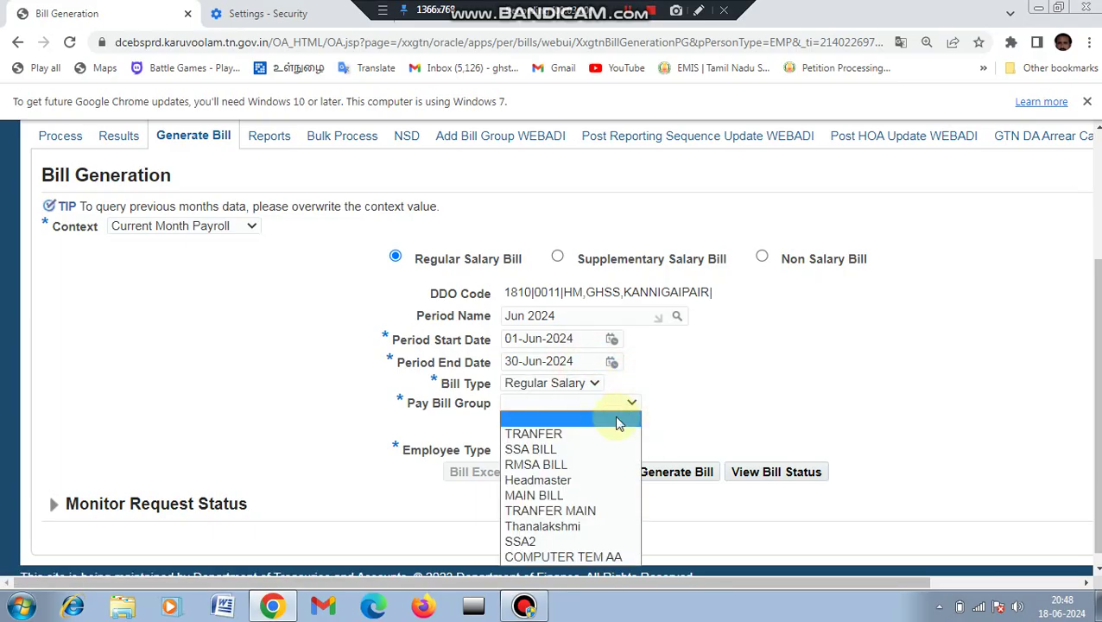
left_click(574, 497)
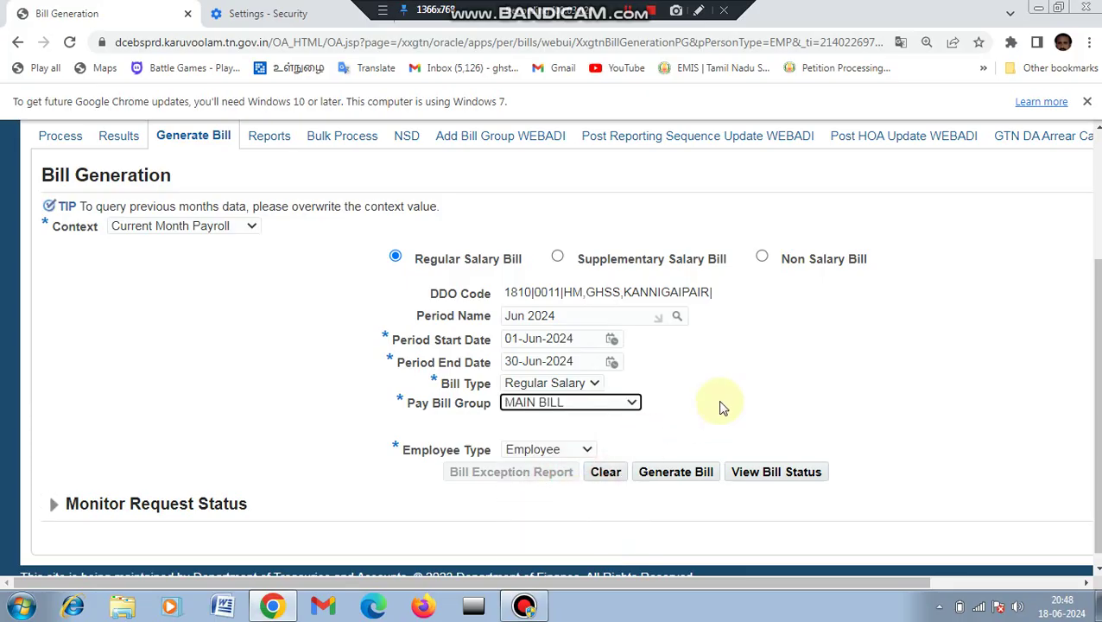
Generate the MAIN BILL regular salary bill for Jun 2024 and accept the Bill Exception Report confirmation.
left_click(676, 480)
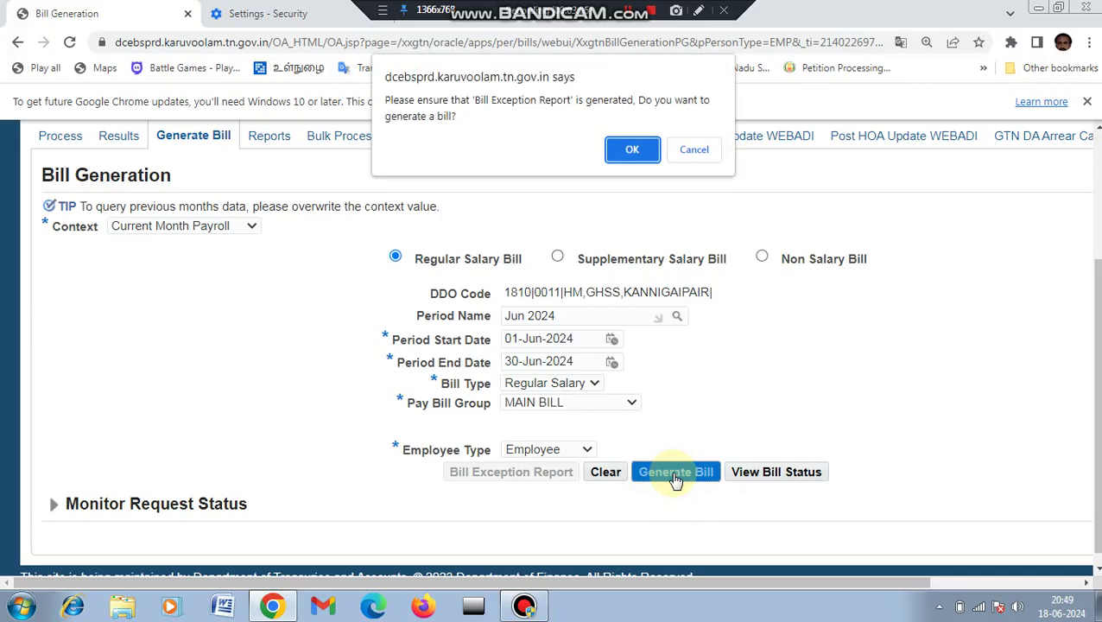
left_click(631, 149)
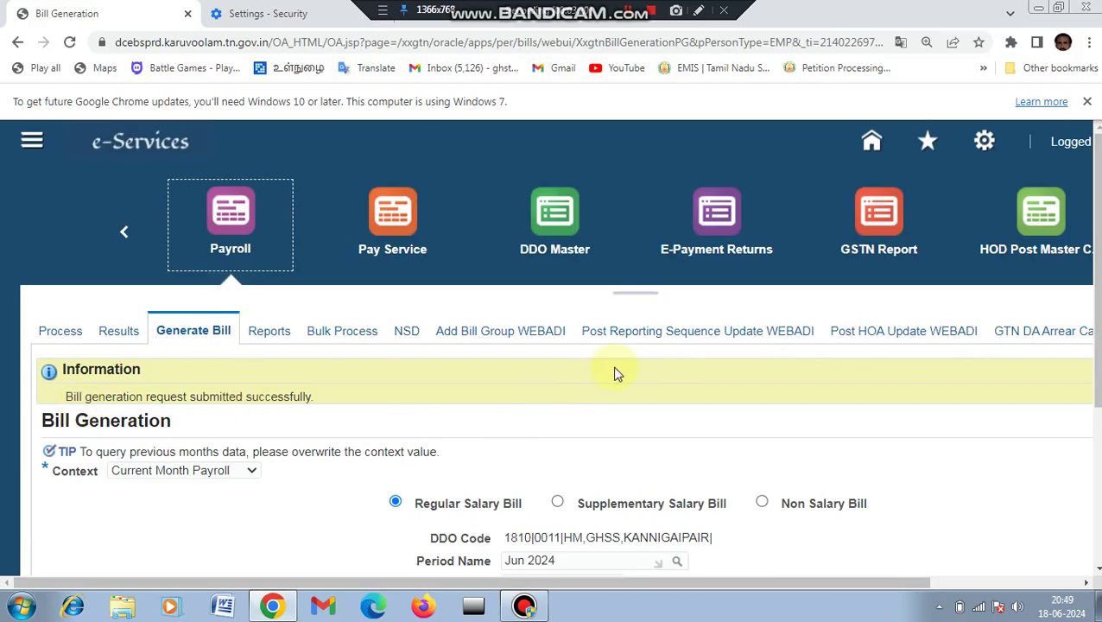
scroll(1098, 255, "down", 2)
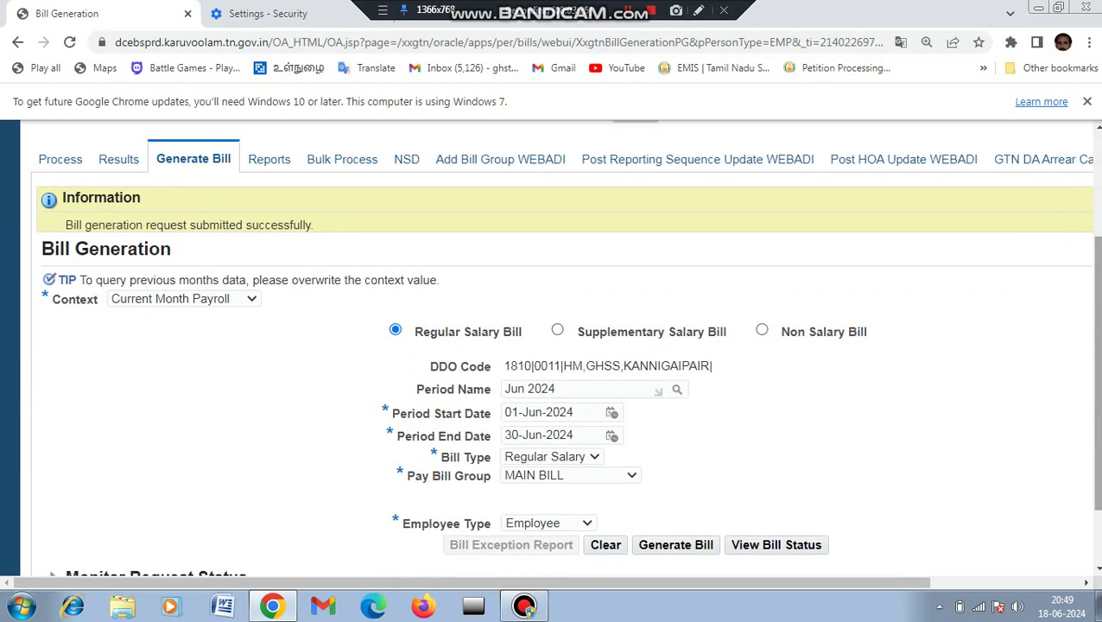
Expand Monitor Request Status on the Bill Generation page and check the salary bill generation request.
left_click(111, 445)
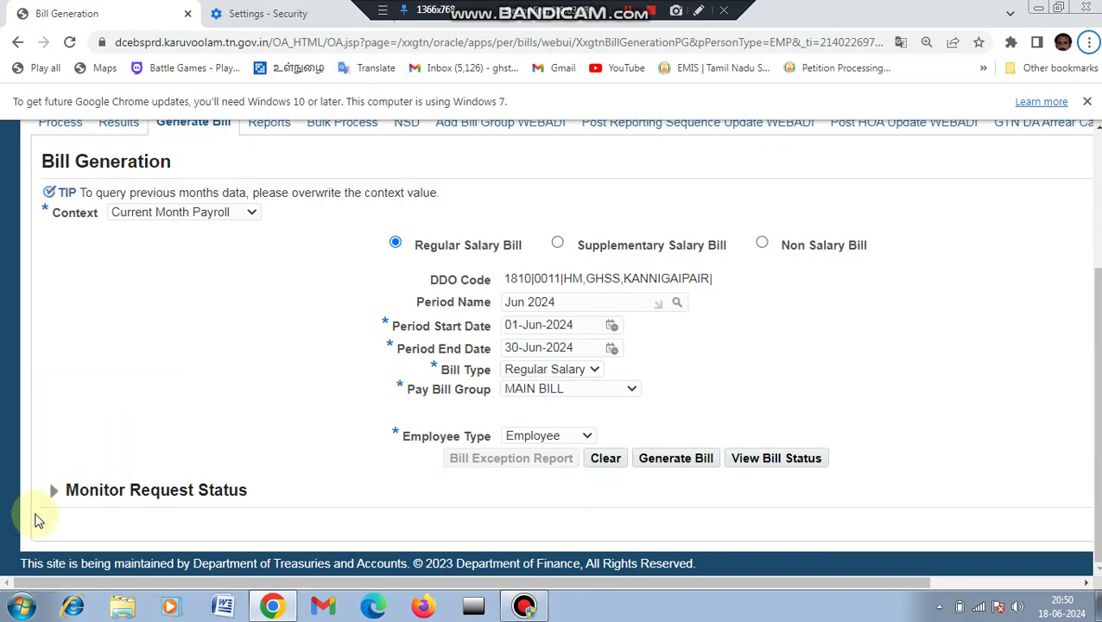
left_click(57, 496)
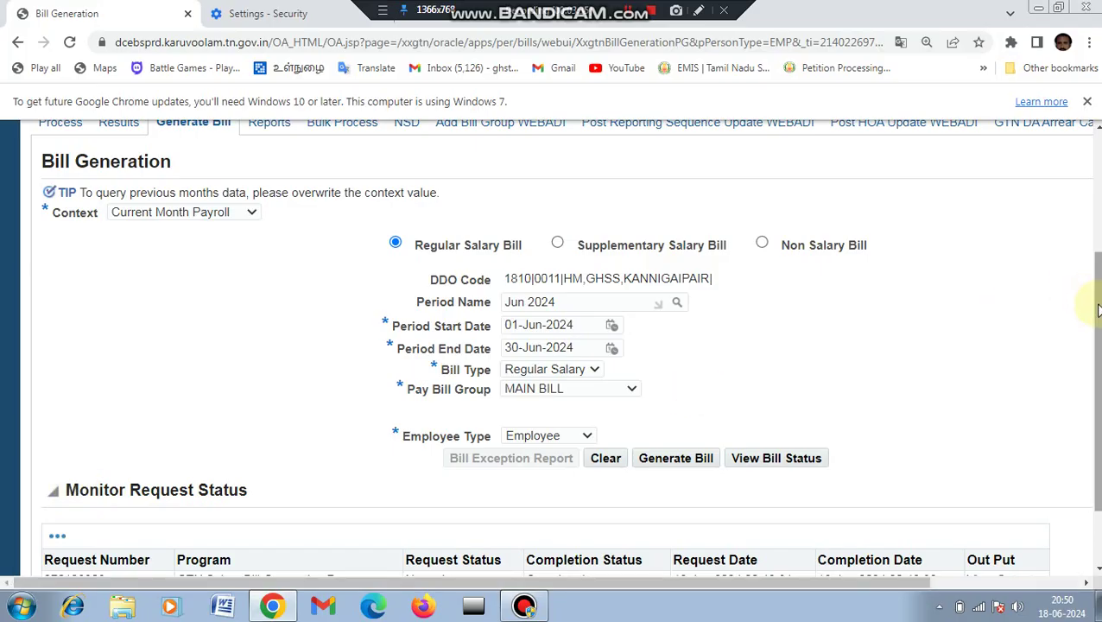
scroll(1090, 308, "down", 2)
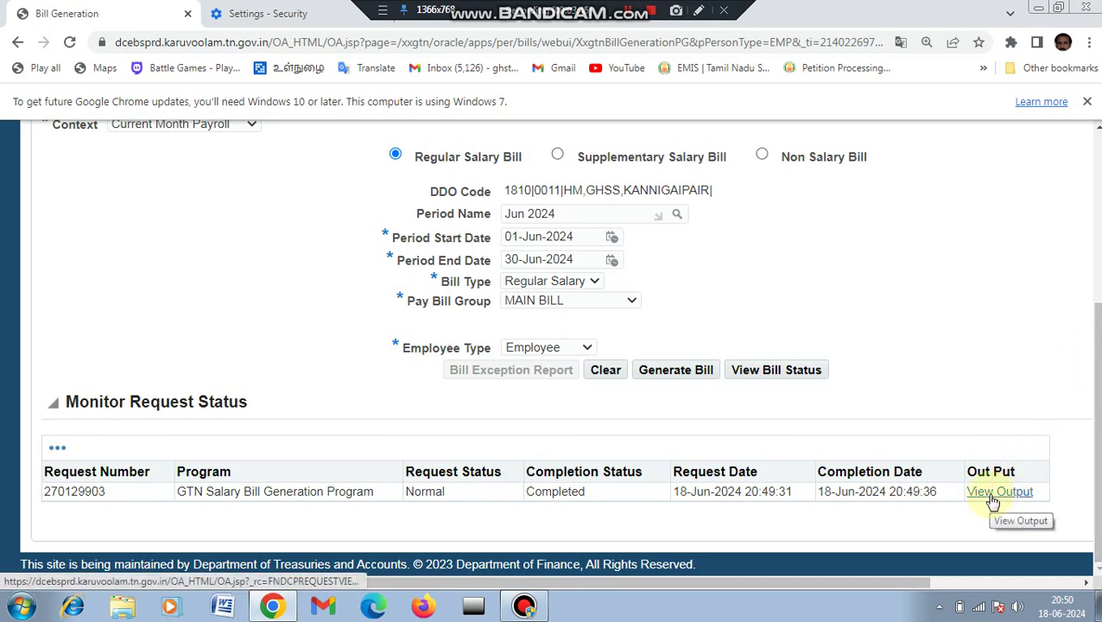
Leave Payroll and open the Bills module's Bill Search Page.
left_click_drag(1097, 337, 1097, 171)
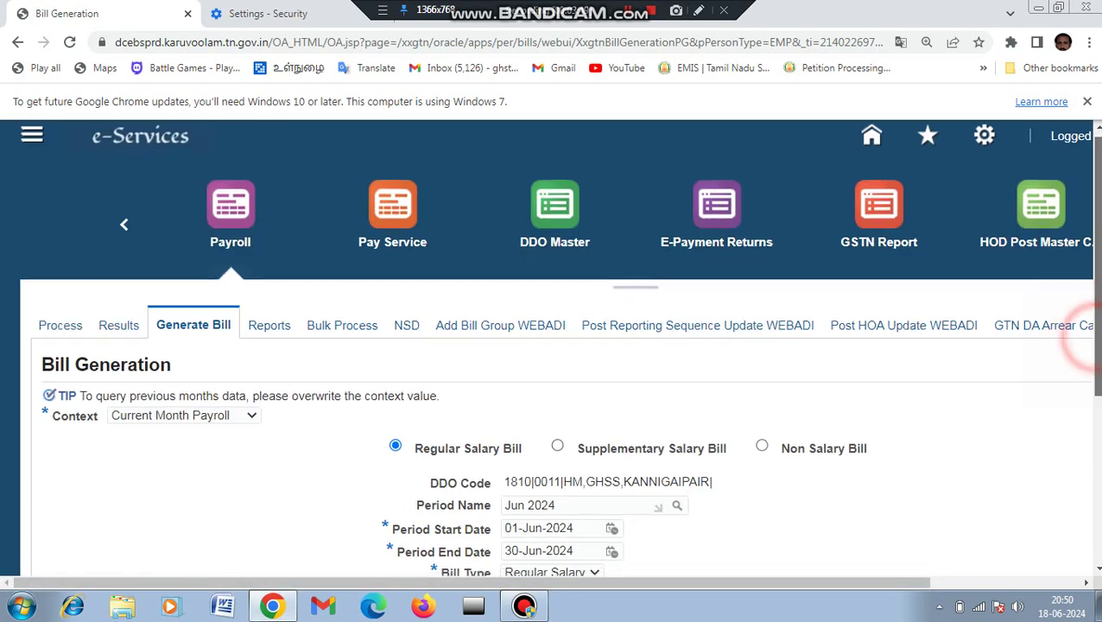
left_click(129, 229)
left_click(128, 229)
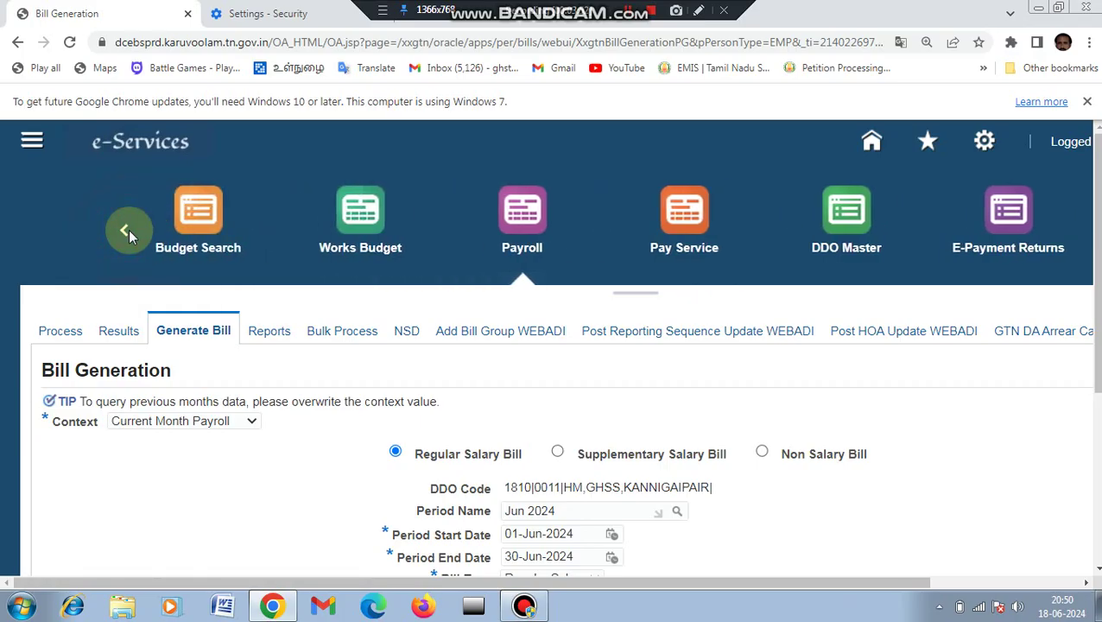
left_click(129, 228)
left_click(129, 229)
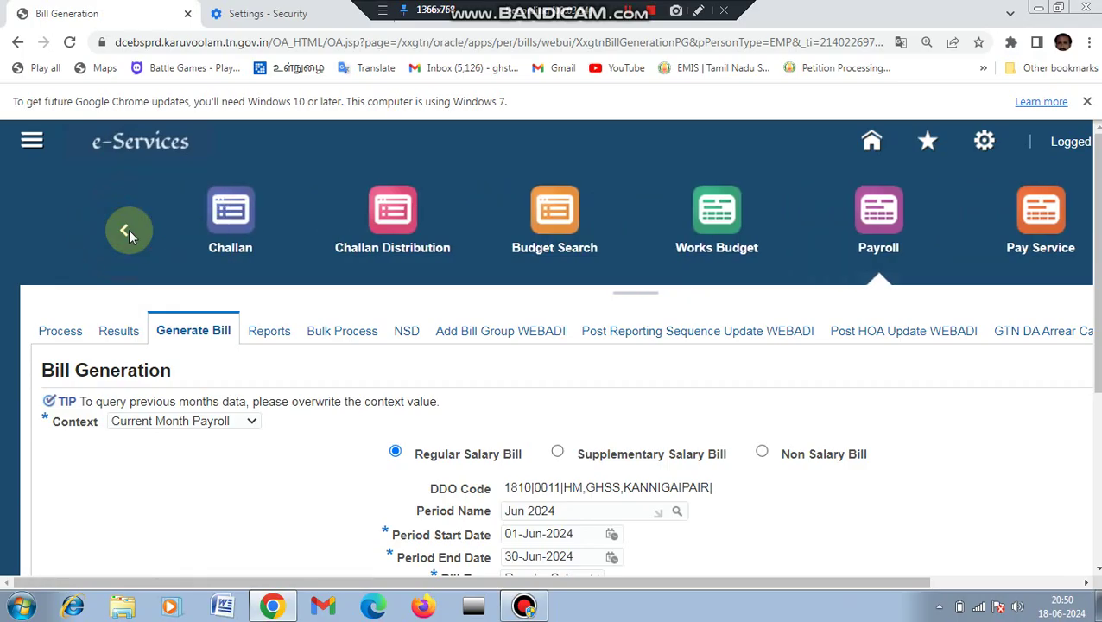
left_click(129, 229)
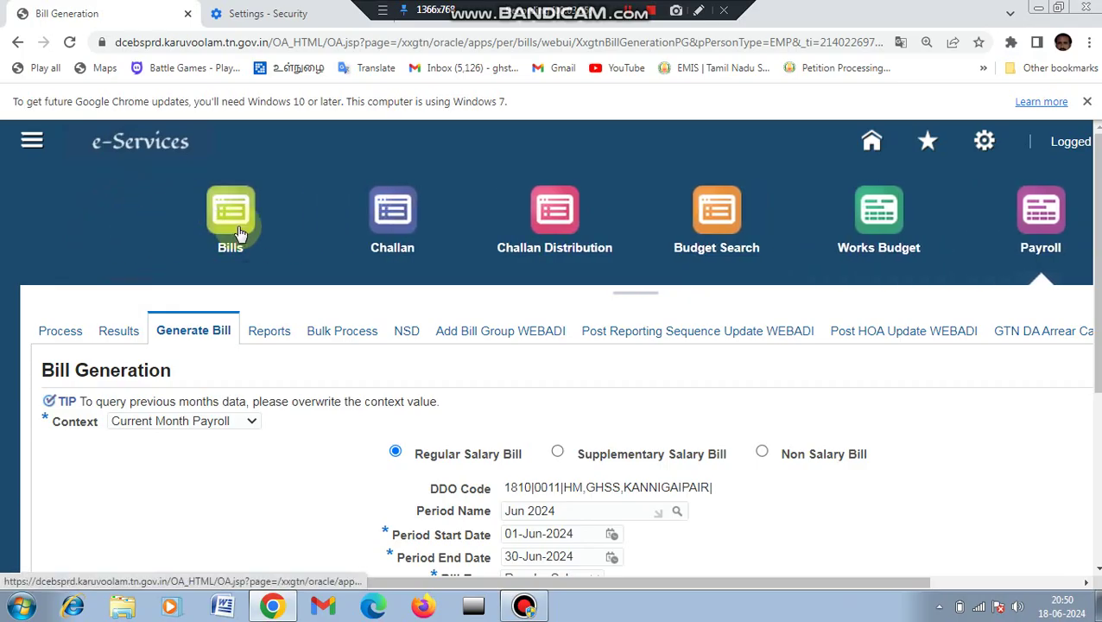
left_click(239, 229)
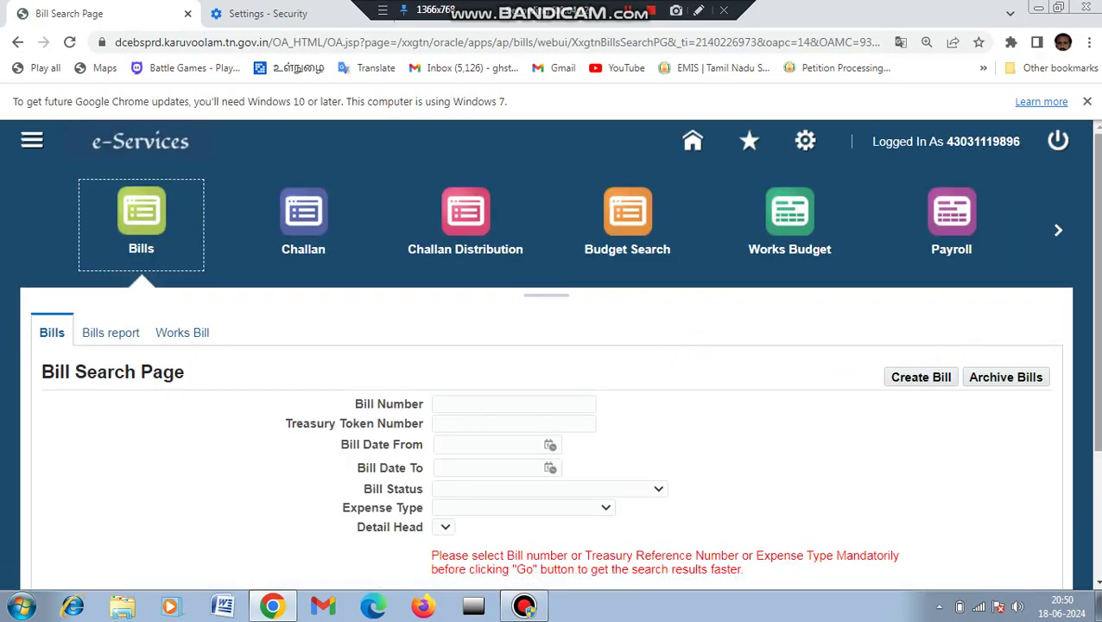
Search the bills with the expense type set to Salary.
scroll(605, 431, "down", 1)
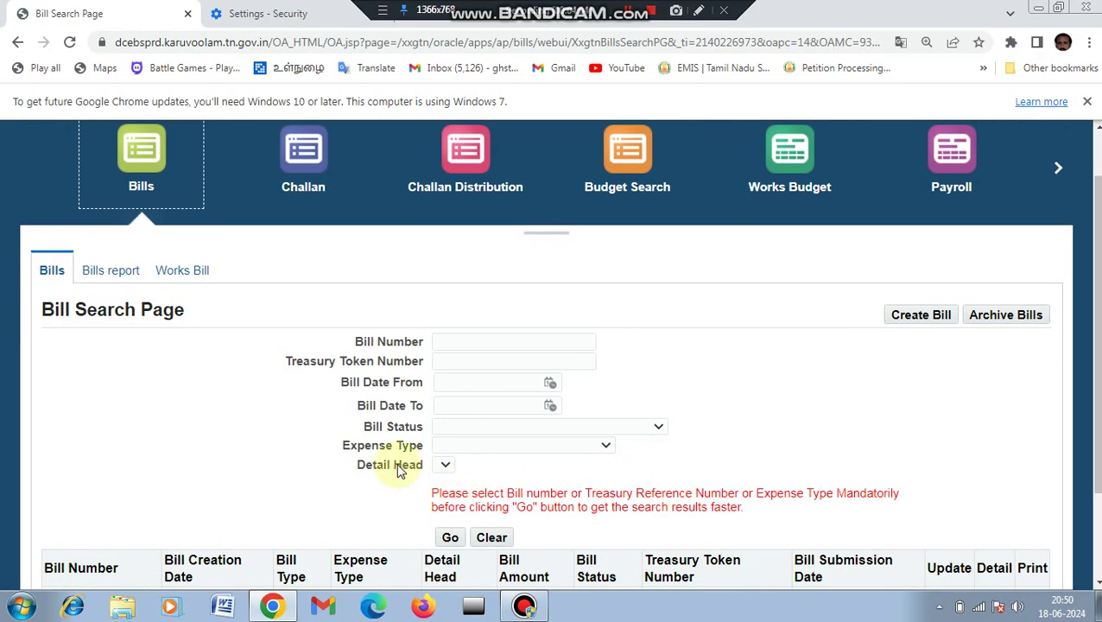
left_click(604, 447)
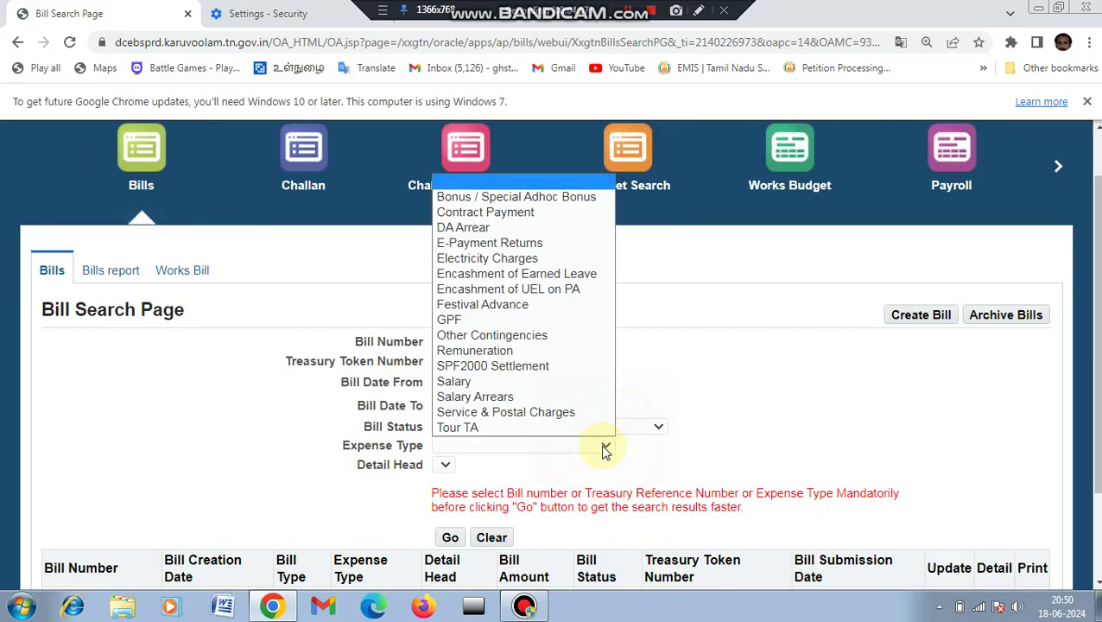
left_click(498, 385)
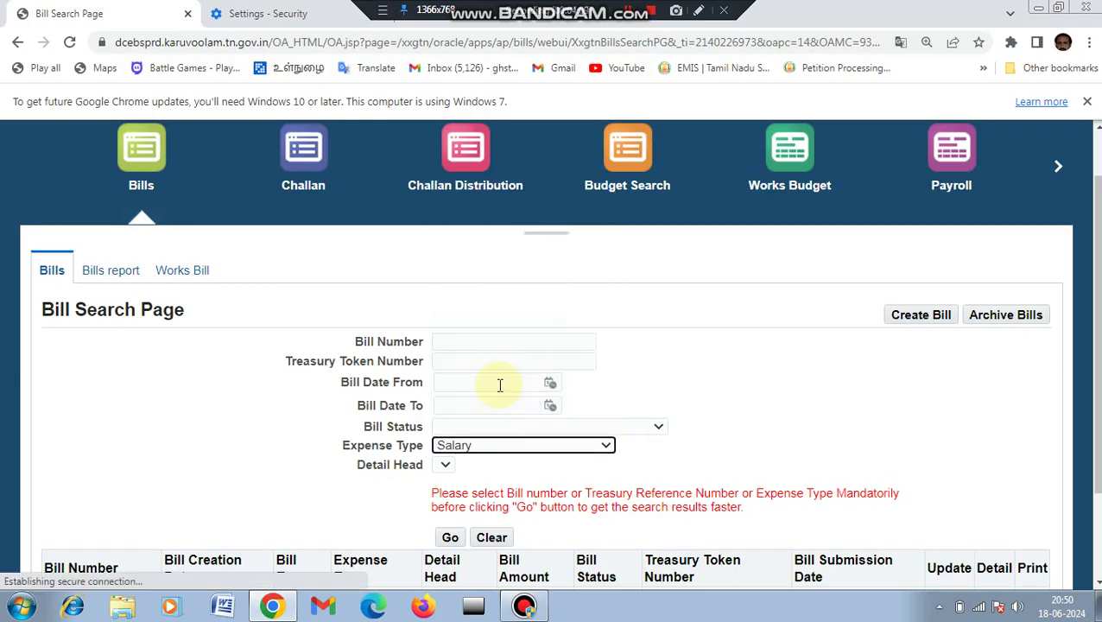
left_click(451, 538)
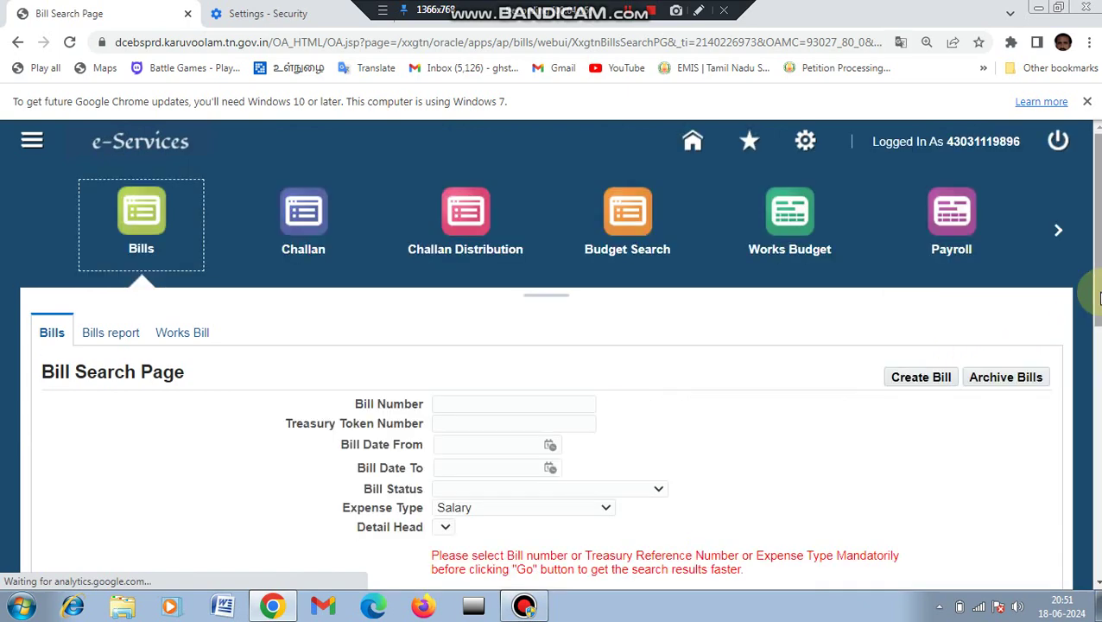
Open the details of the draft salary bill created on 18-Jun-2024 and review its bill lines and attachments.
scroll(1096, 298, "down", 4)
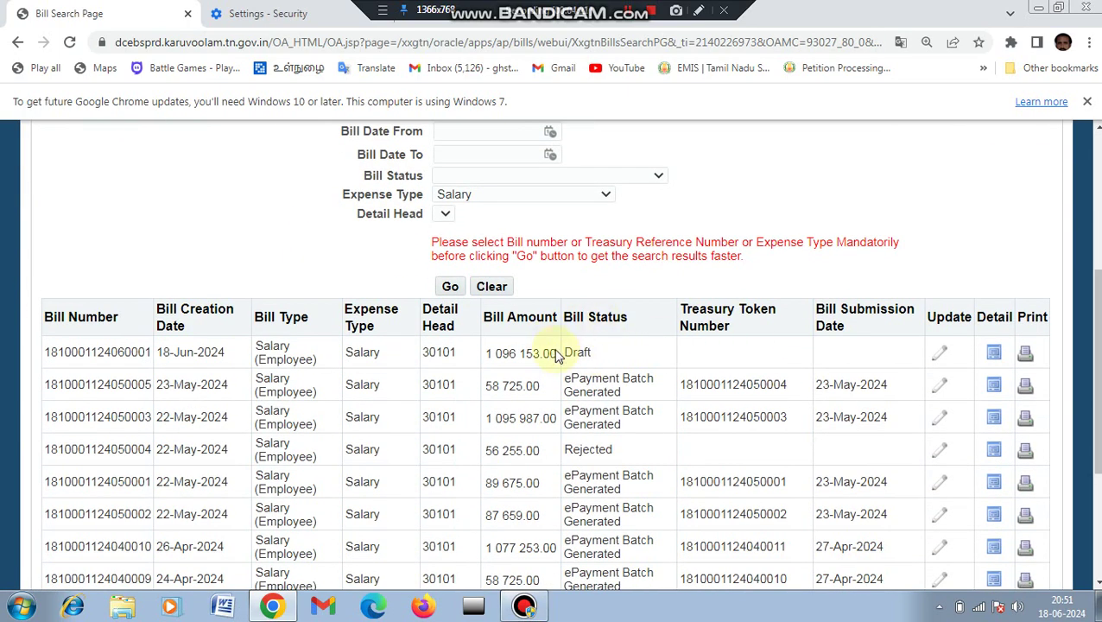
left_click(994, 354)
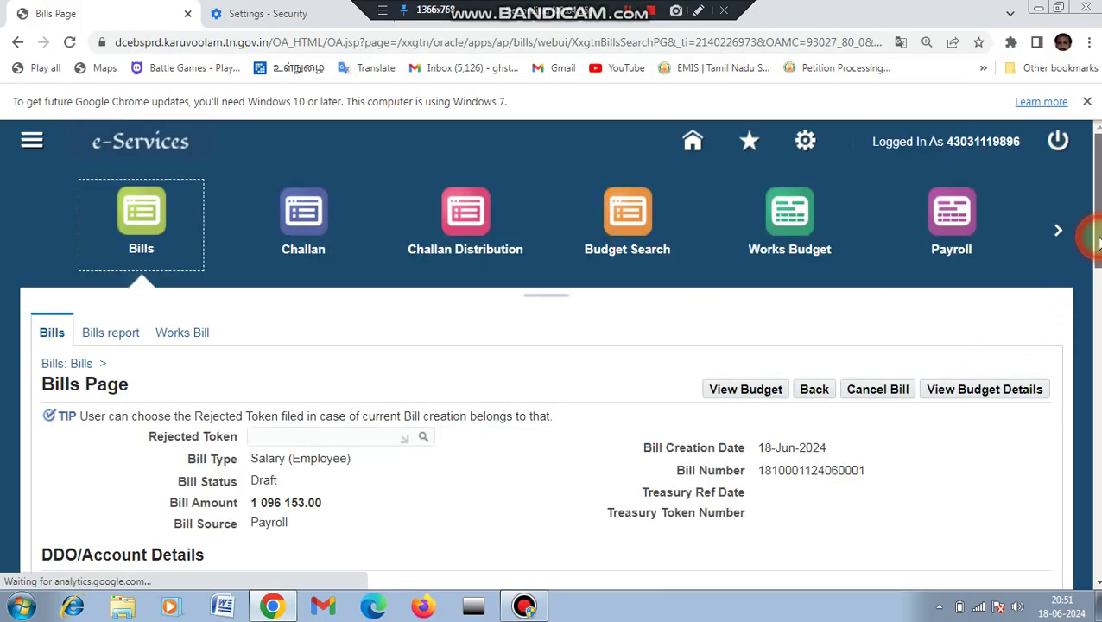
scroll(1097, 249, "down", 6)
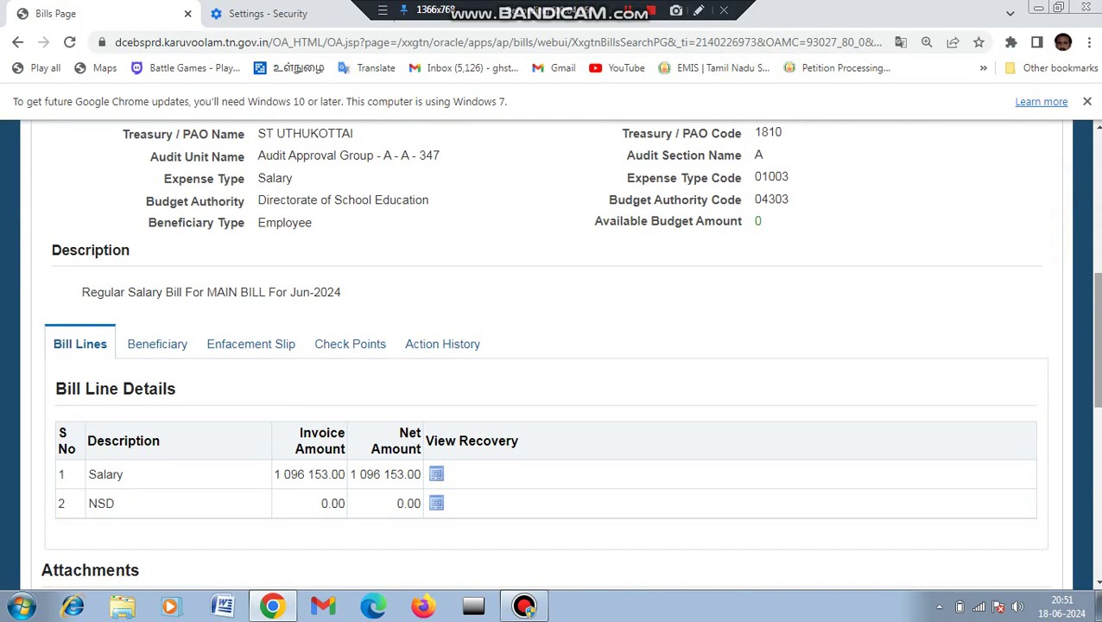
left_click_drag(1096, 396, 1097, 488)
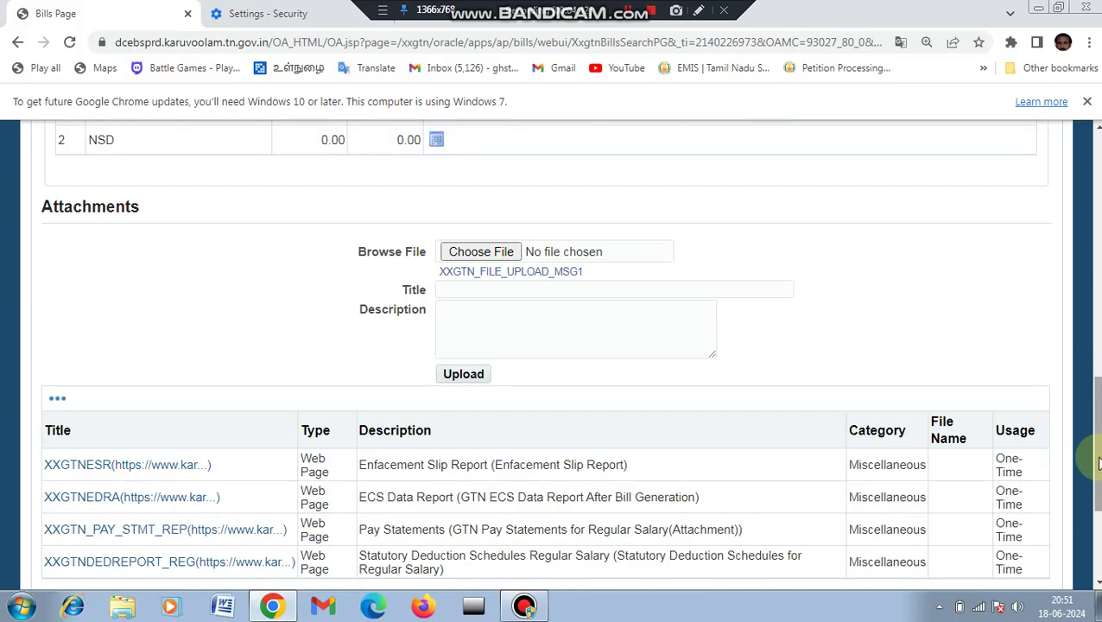
left_click_drag(1096, 455, 1089, 393)
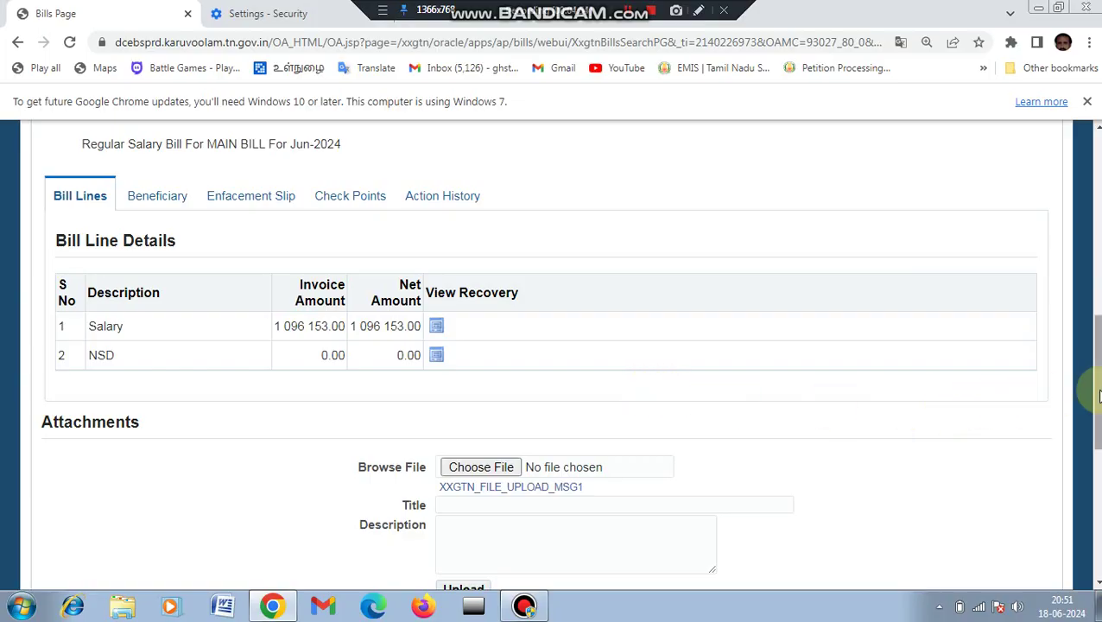
left_click_drag(1097, 391, 1097, 481)
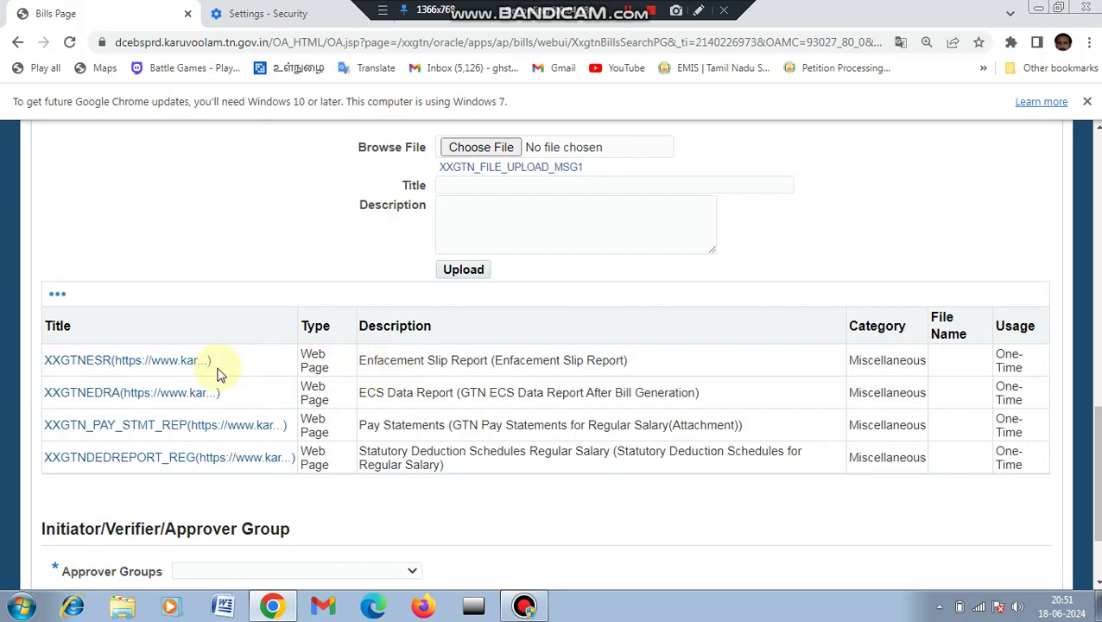
Save the Pay Statements attachment as XXGTN_PAY_STMT_REP_270129972_1 in the Bandicam folder, and review the PDF before closing it.
left_click(213, 436)
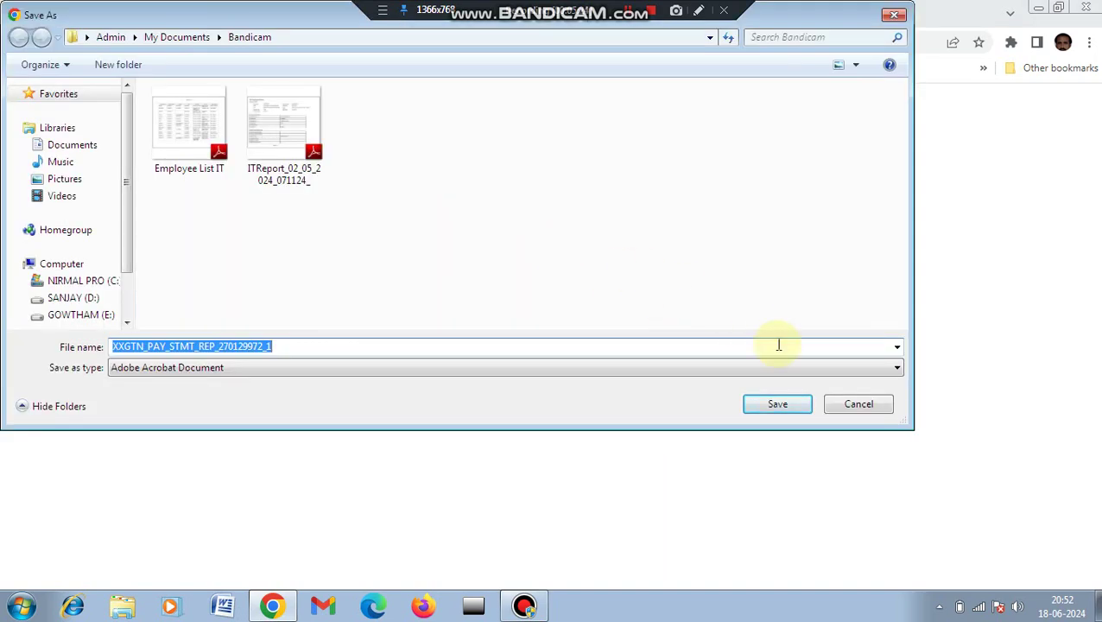
left_click(759, 411)
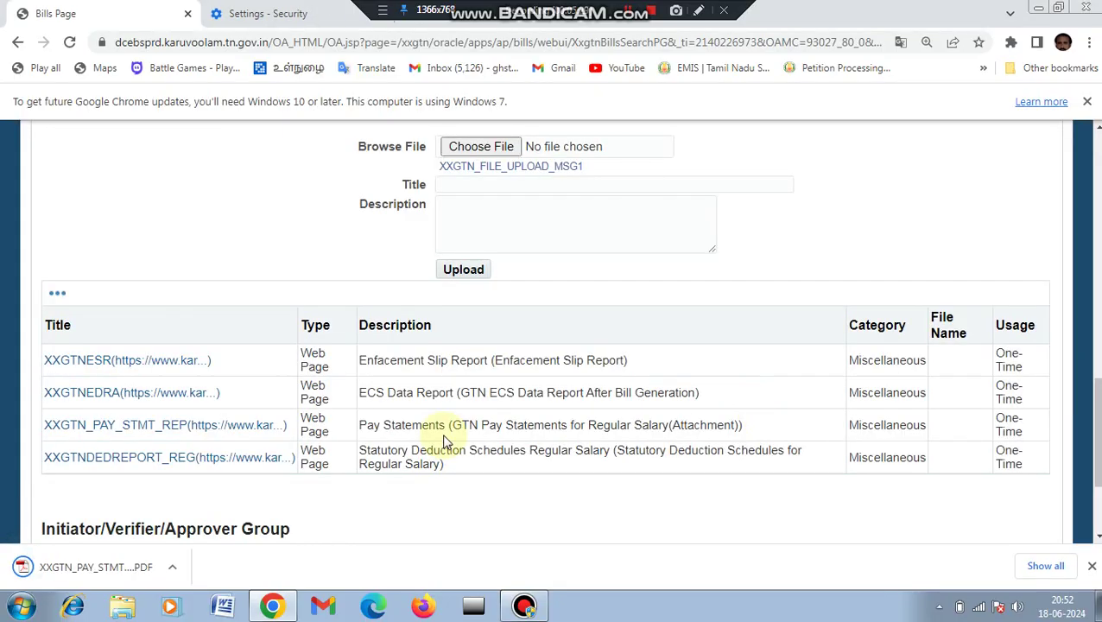
left_click(173, 570)
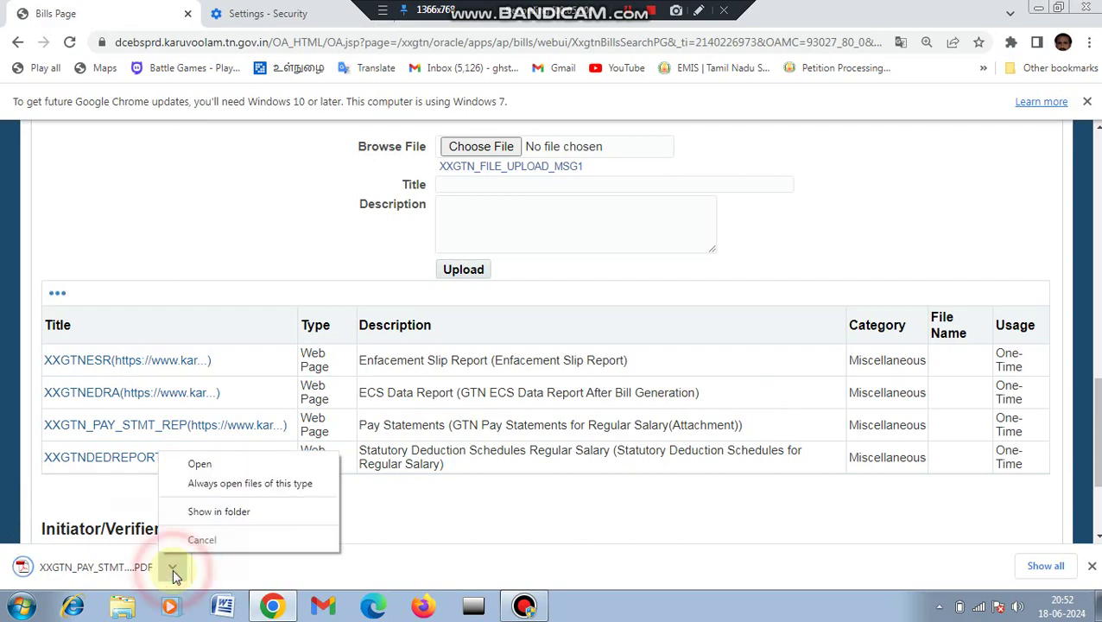
left_click(207, 465)
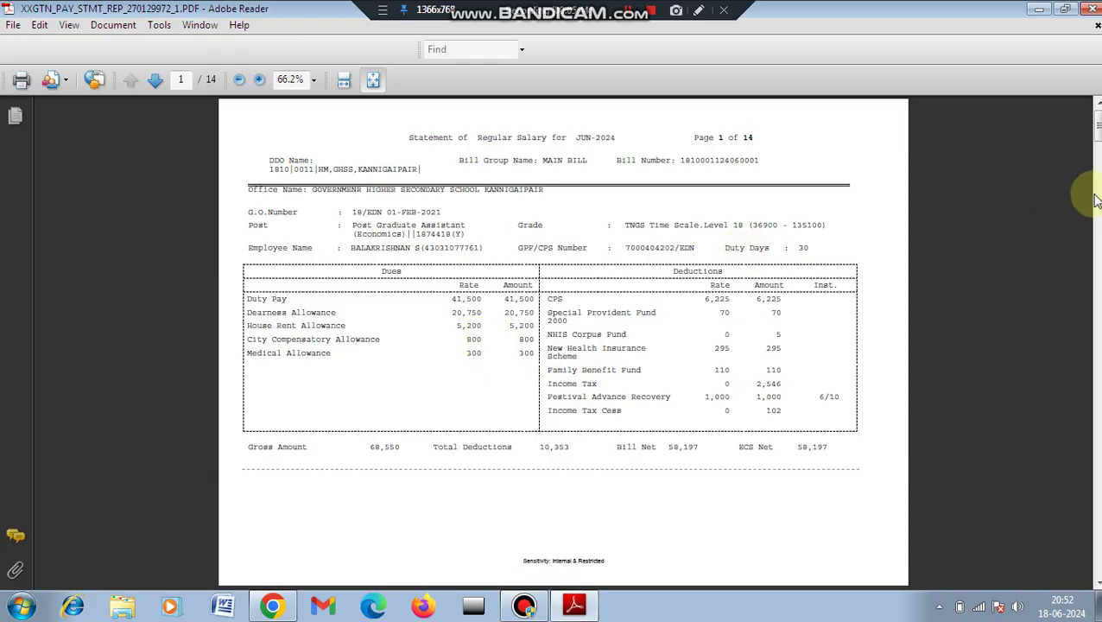
scroll(1089, 197, "down", 2)
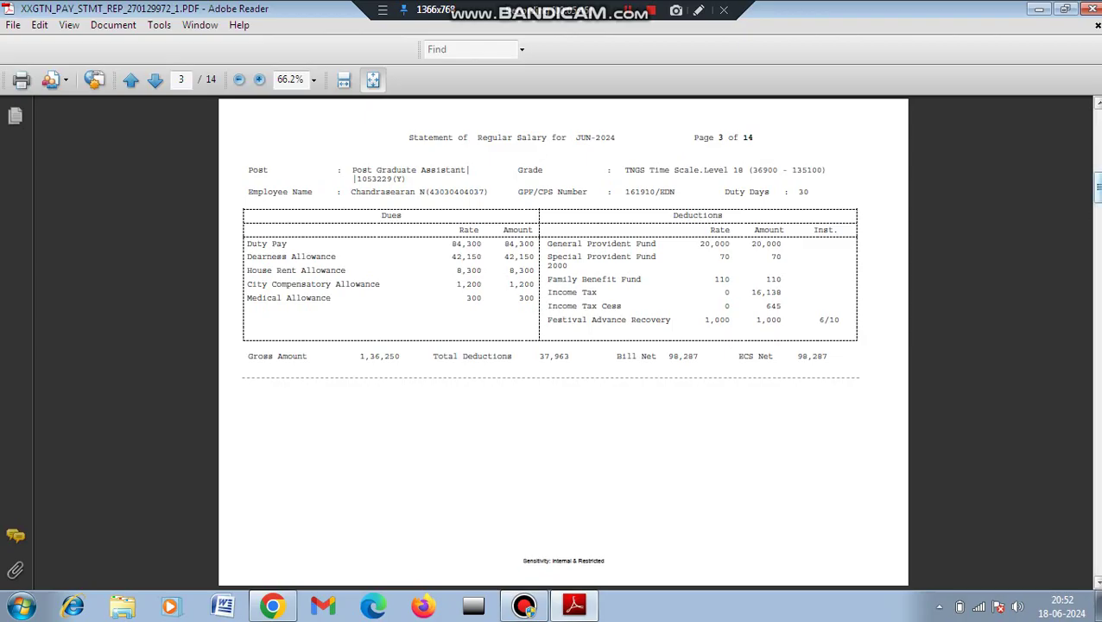
left_click(1090, 11)
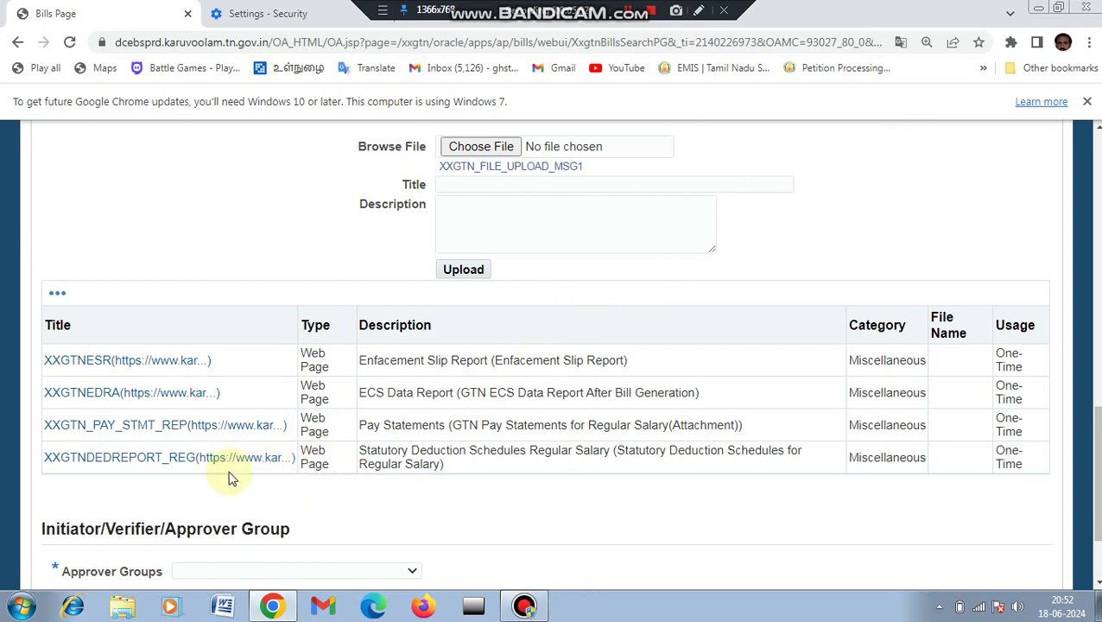
Save the Statutory Deduction Schedules attachment as XXGTNDEDREPORT_REG_270129974_1 in the Bandicam folder, and review the PDF before closing it.
left_click(119, 464)
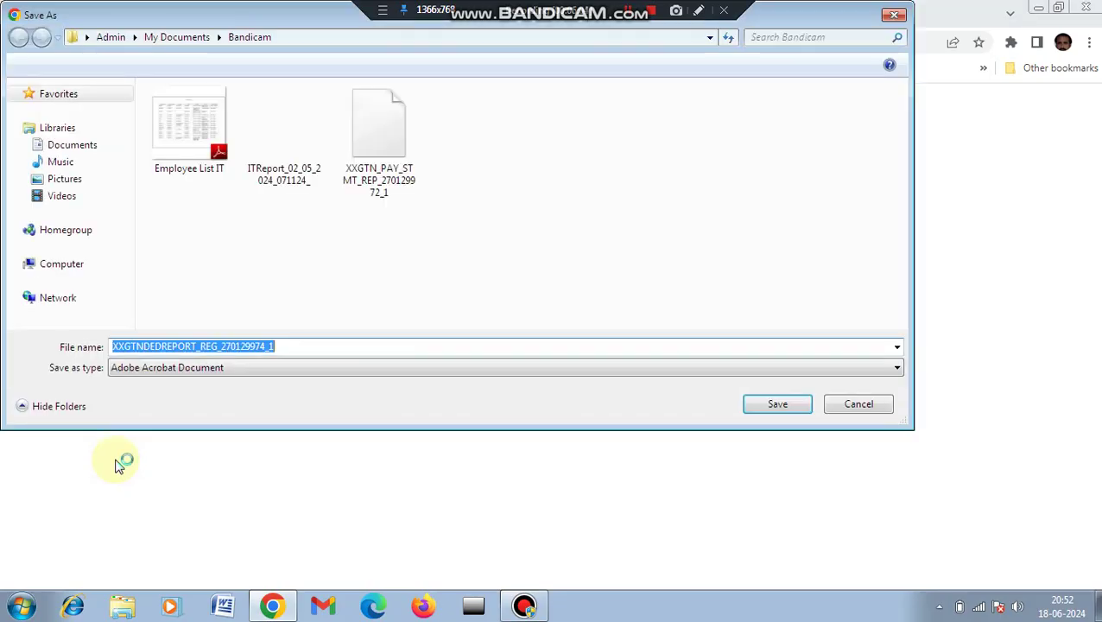
left_click(760, 407)
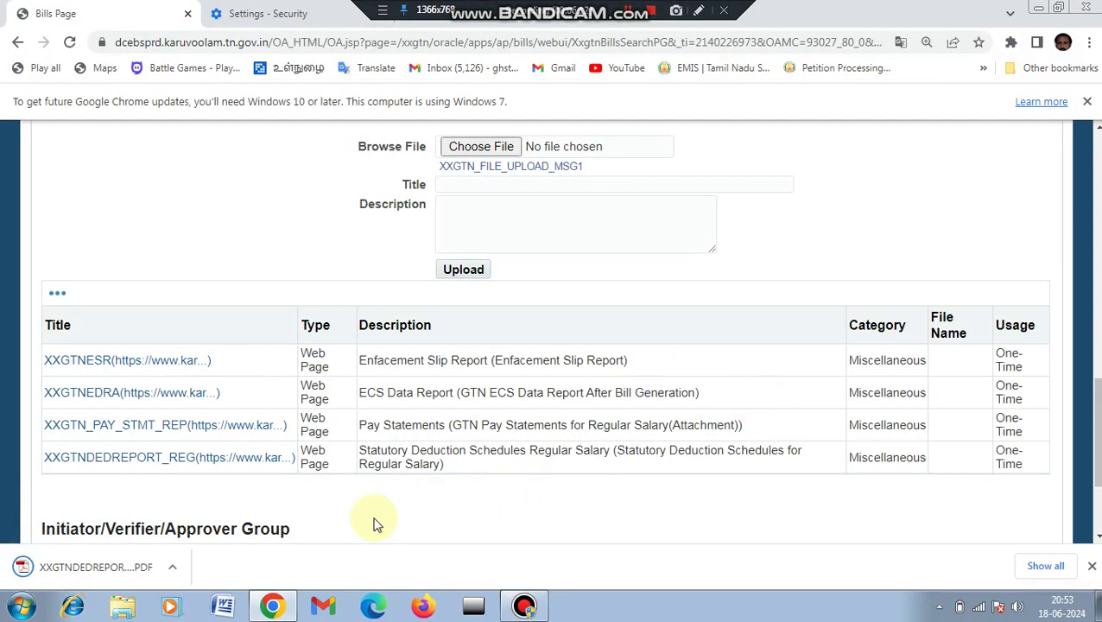
left_click(176, 569)
left_click(218, 458)
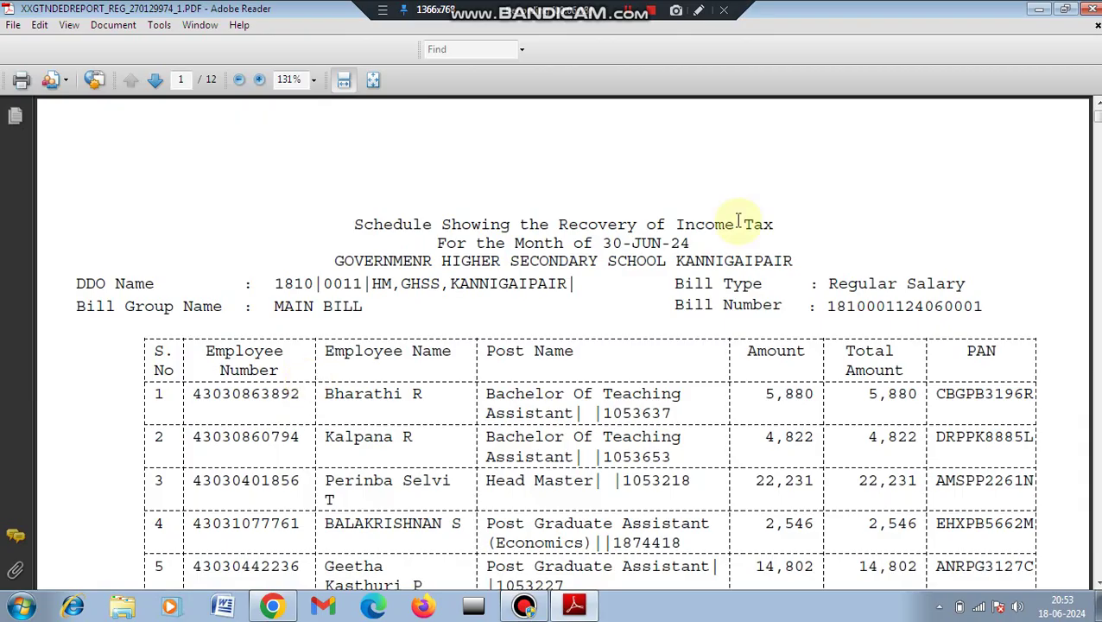
mouse_move(1098, 121)
left_mouse_down()
mouse_move(1098, 169)
mouse_move(1098, 127)
left_mouse_up()
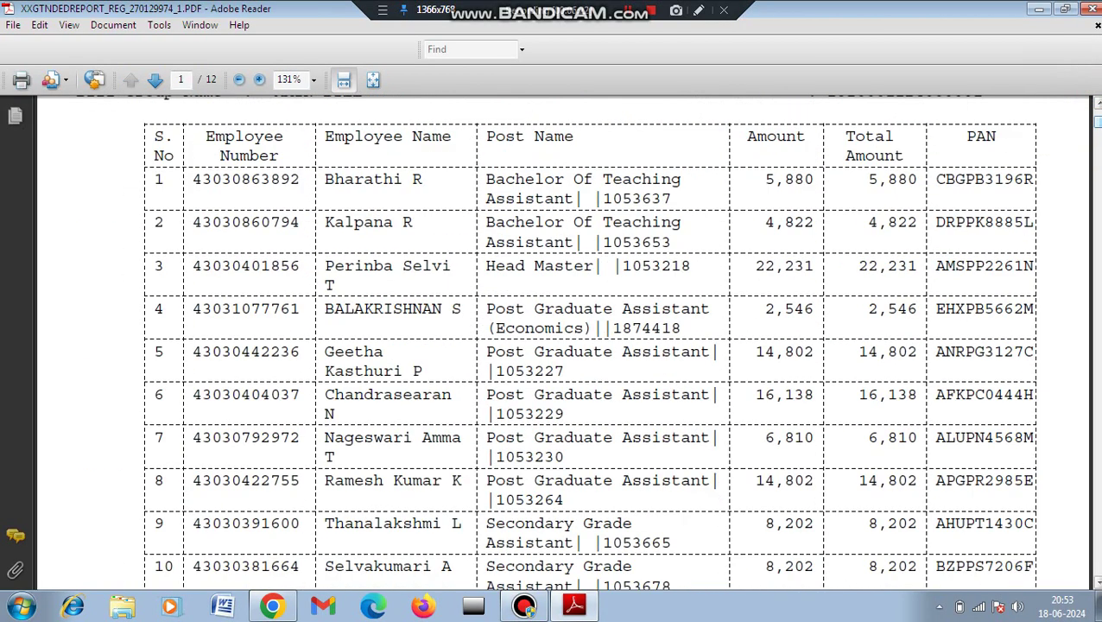
left_click(1086, 9)
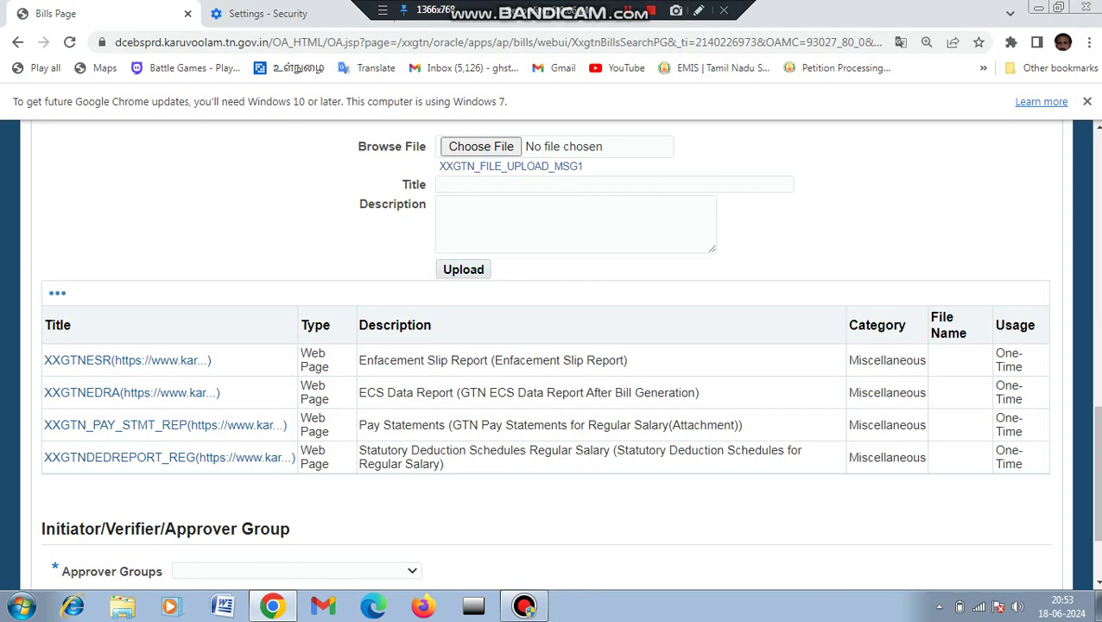
Try to view the bill's beneficiary details.
scroll(1094, 474, "down", 2)
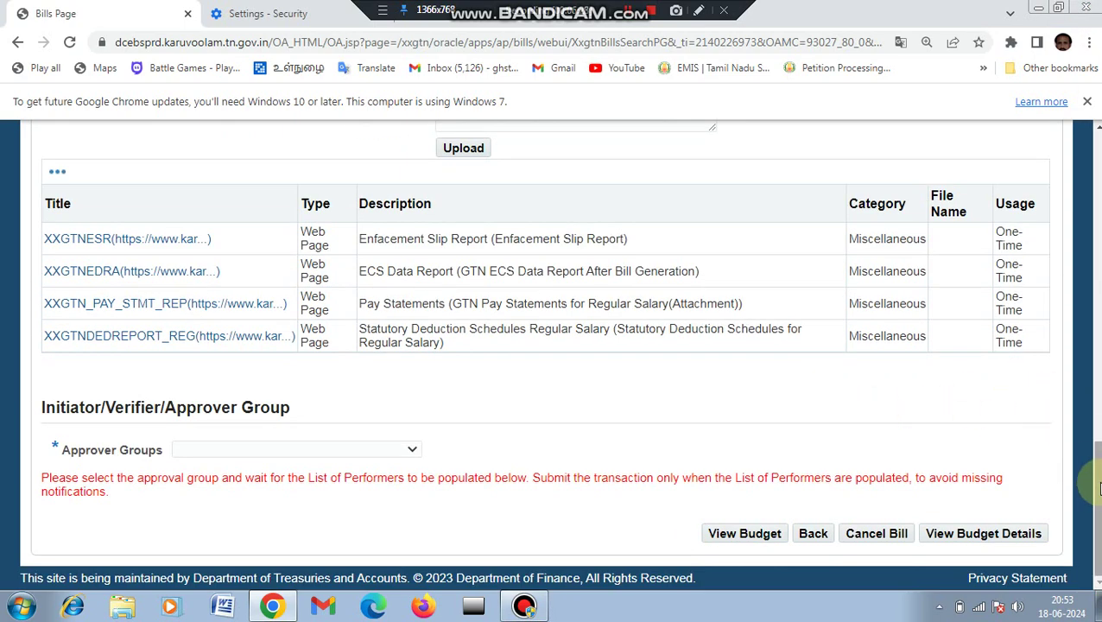
left_click_drag(1093, 449, 1091, 344)
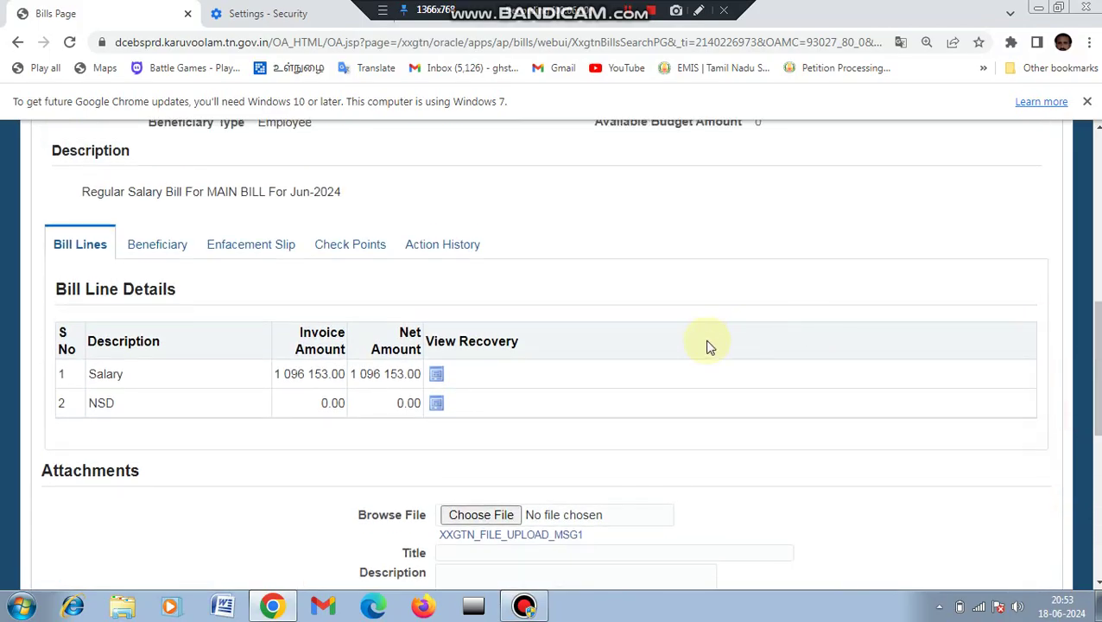
left_click(163, 251)
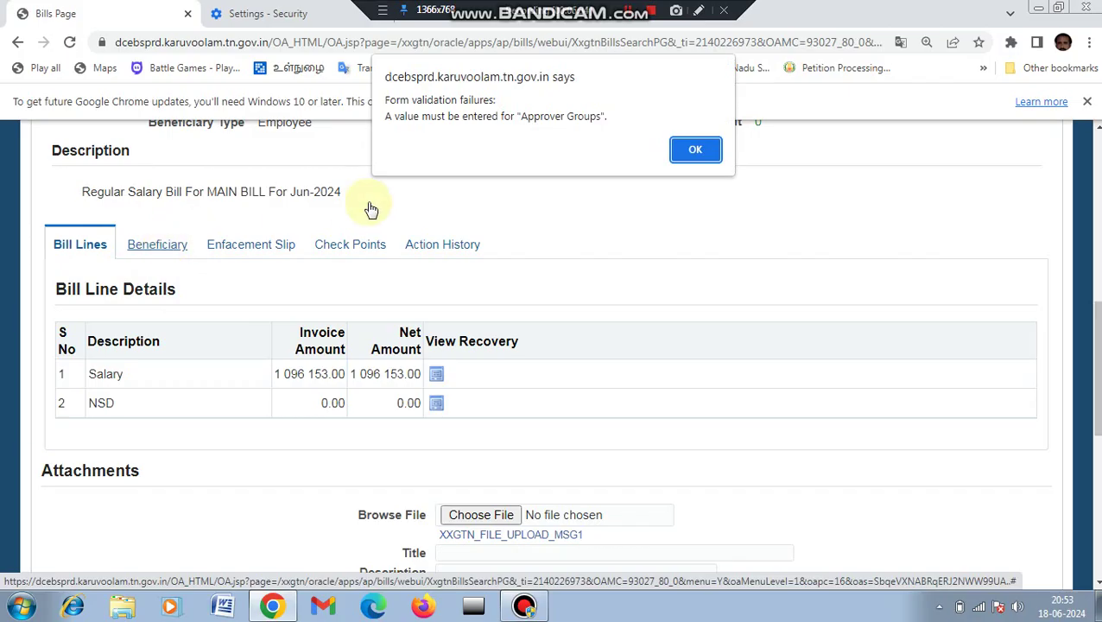
left_click(676, 162)
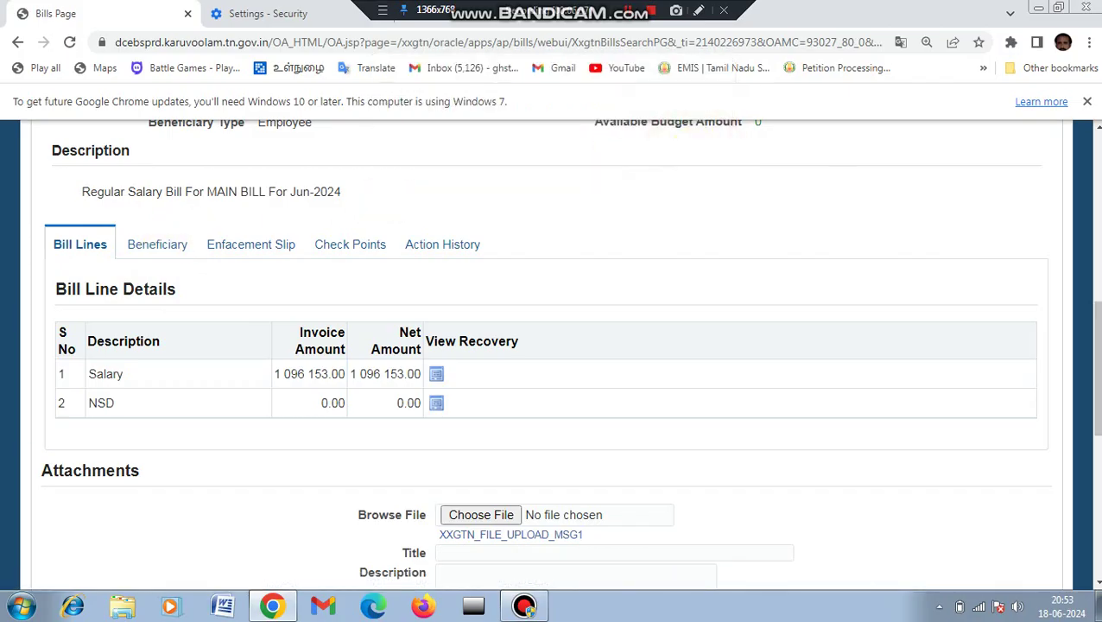
Set the bill's approver group to Common Approval Group - BILLS - 10501.
left_click_drag(1095, 367, 1095, 511)
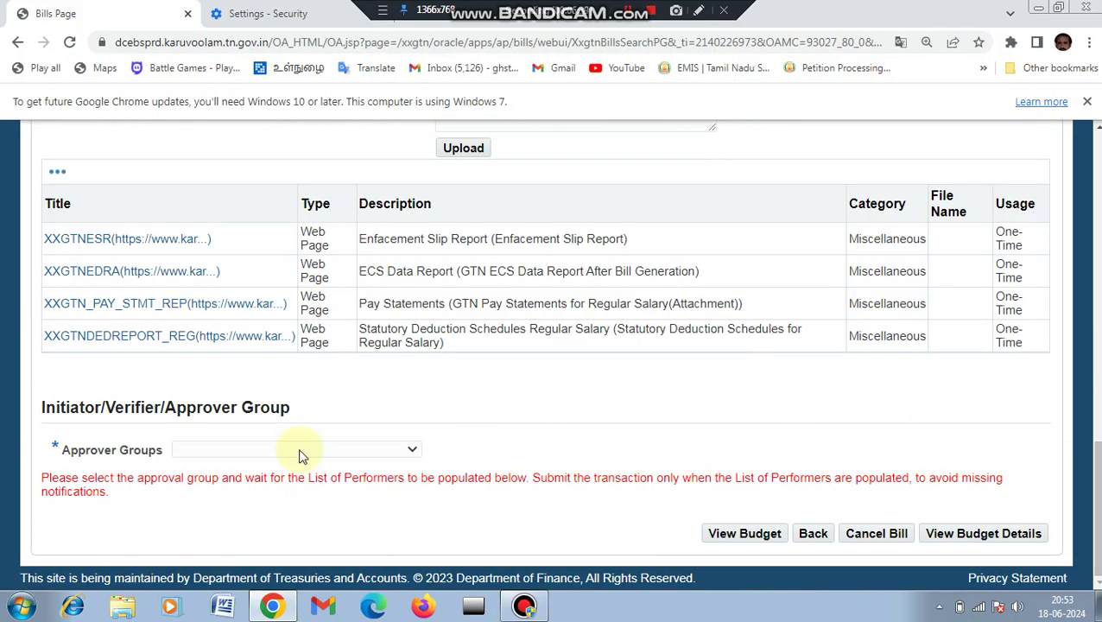
left_click(411, 452)
left_click(401, 482)
left_click(403, 449)
left_click(399, 480)
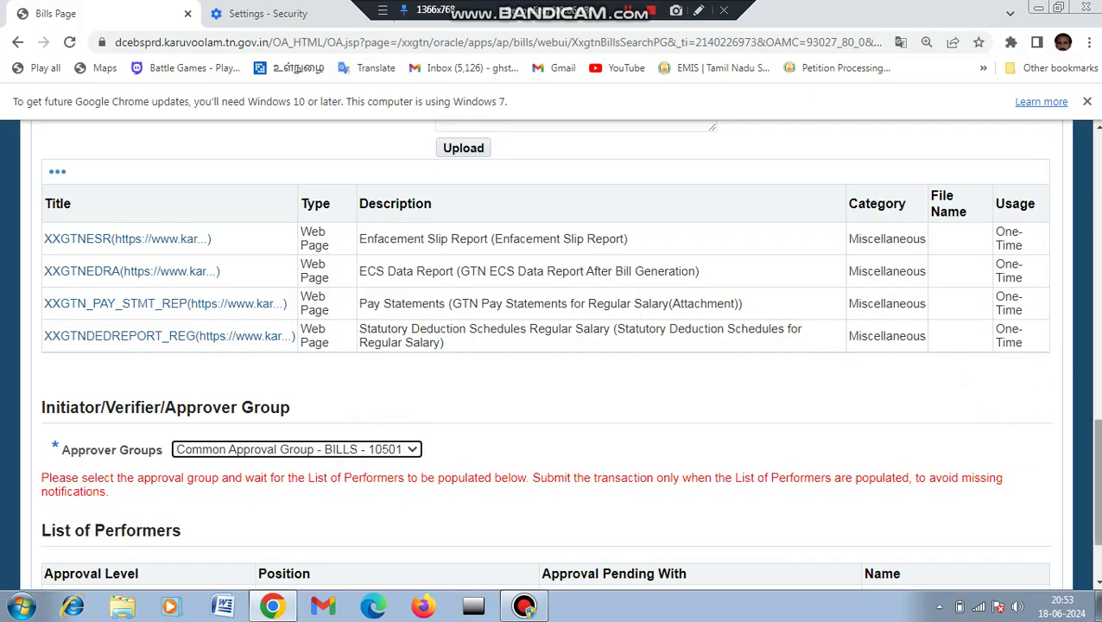
Review the salary bill's beneficiary details and return to its bill line details.
scroll(1094, 483, "down", 1)
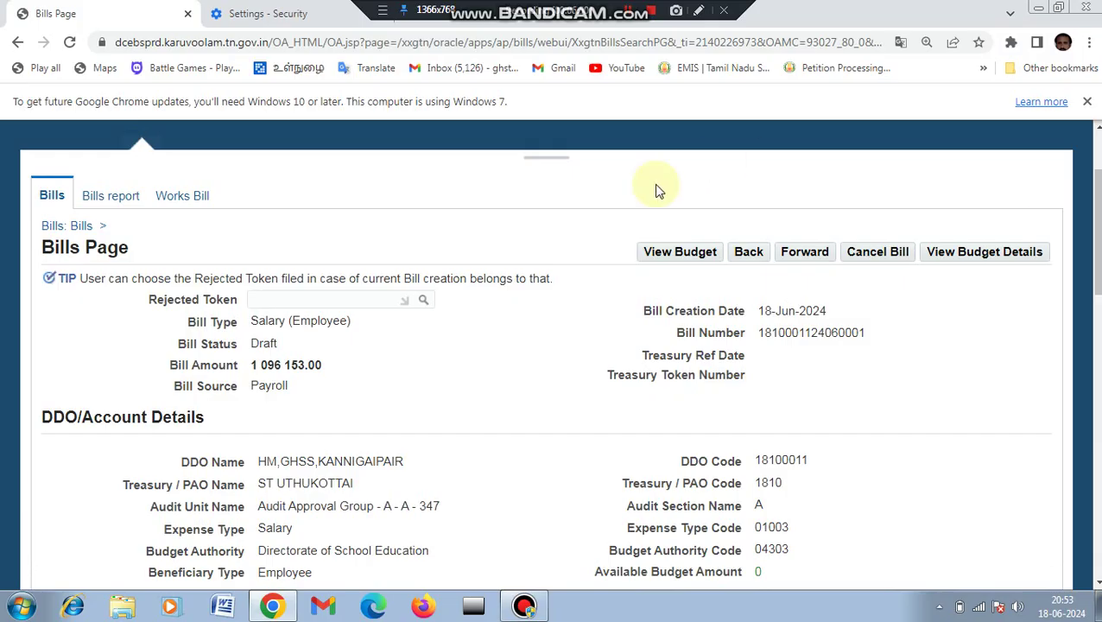
left_click_drag(1094, 226, 1092, 359)
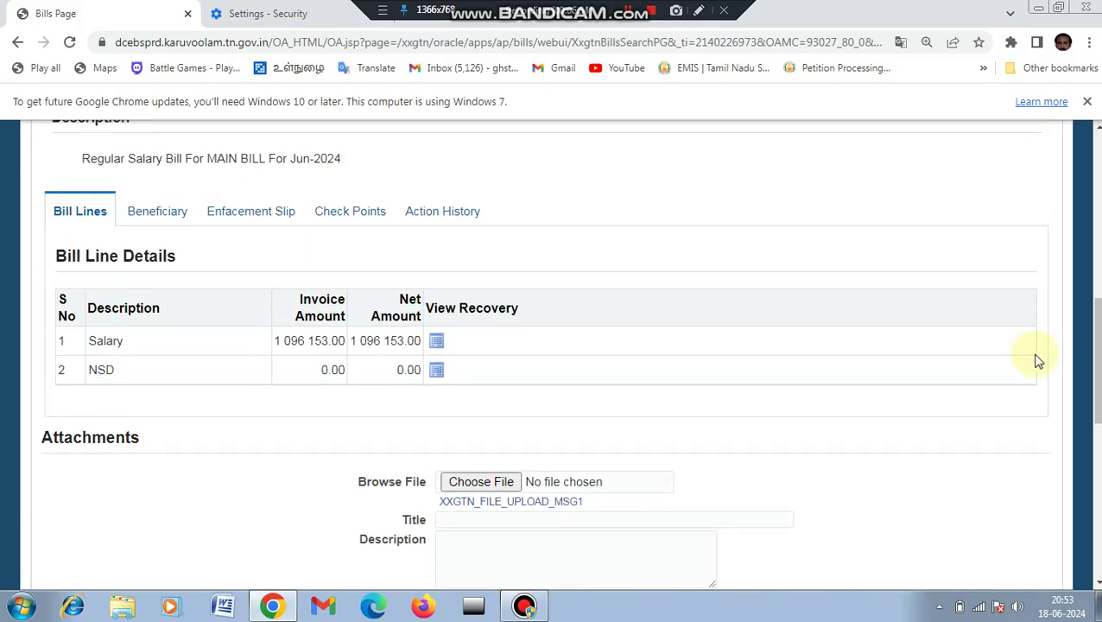
left_click(159, 213)
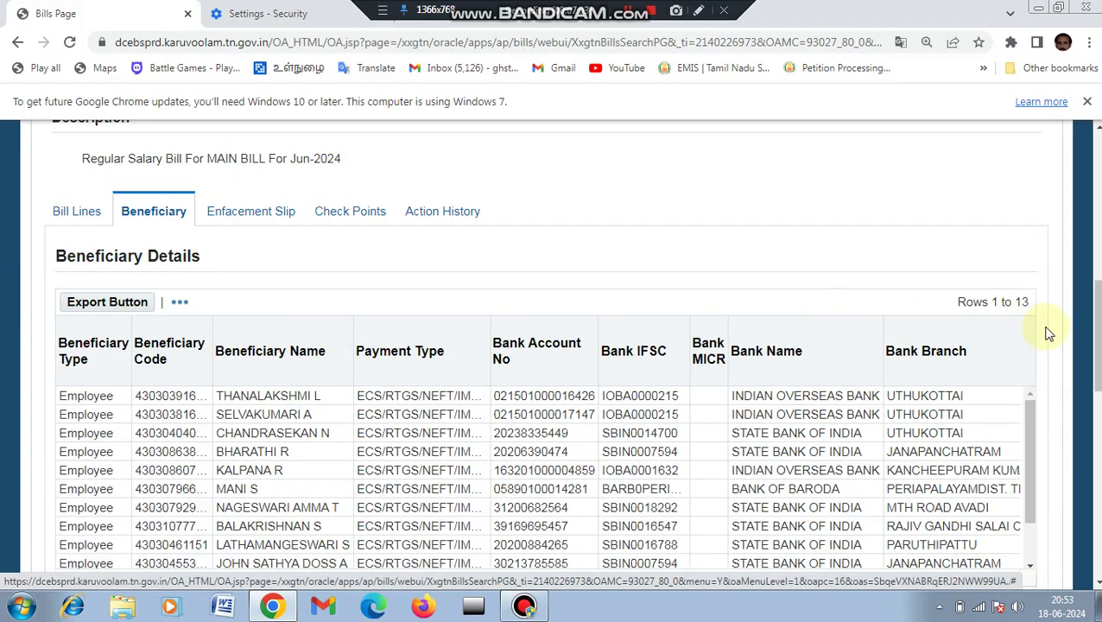
left_click_drag(1095, 345, 1095, 293)
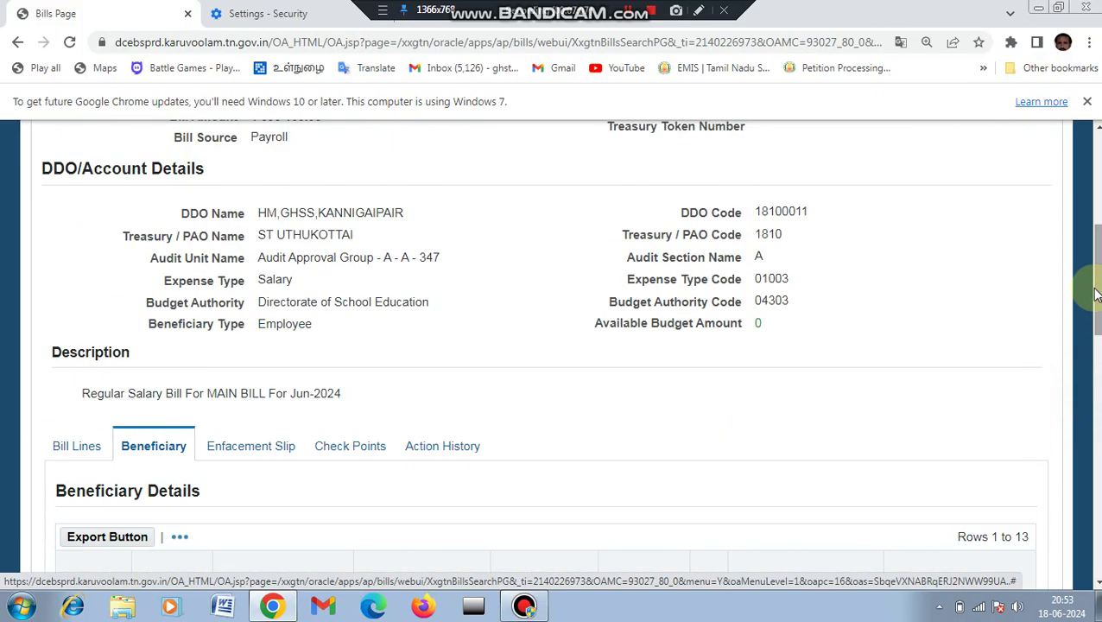
left_click(62, 450)
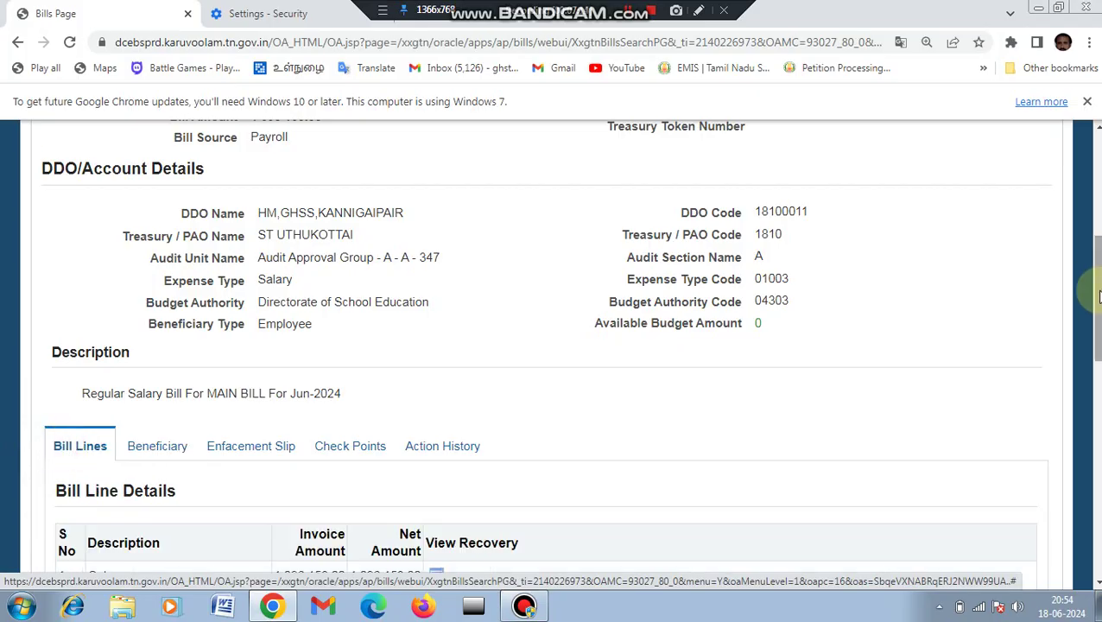
Check the bill's list of performers, forward the bill for DDO approval, and acknowledge the confirmation.
scroll(1081, 285, "down", 3)
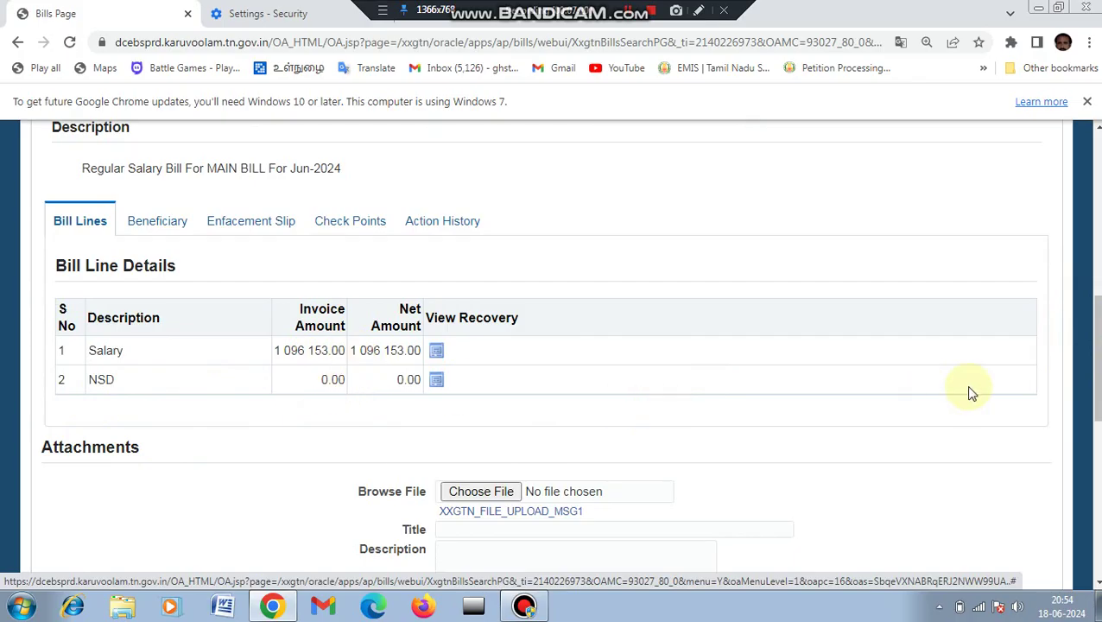
scroll(1094, 362, "down", 3)
scroll(1094, 362, "down", 3)
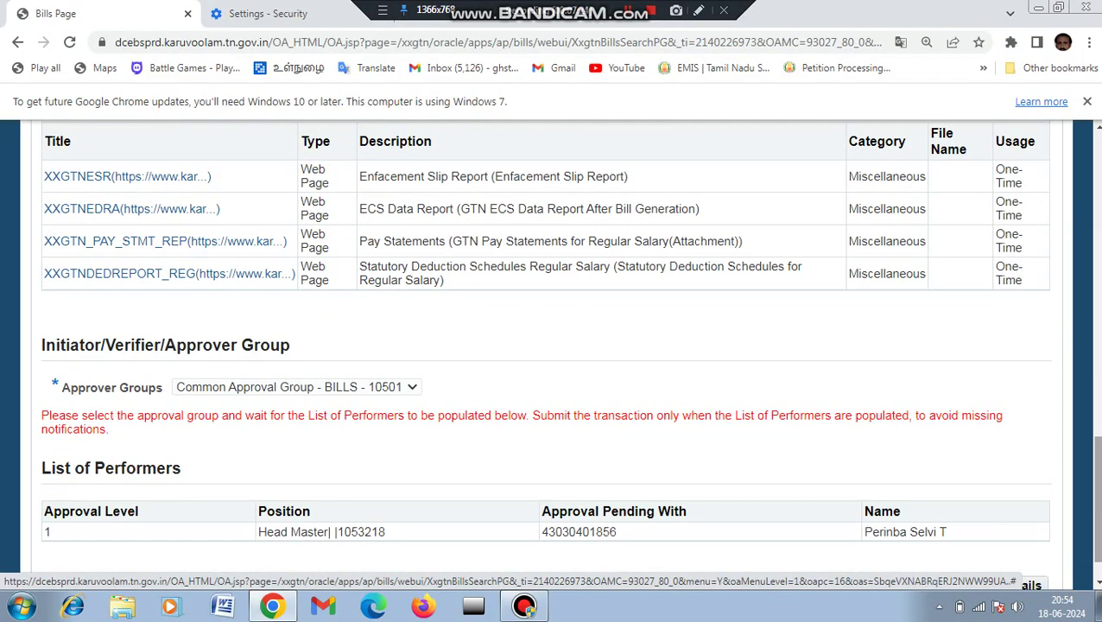
scroll(1094, 484, "down", 1)
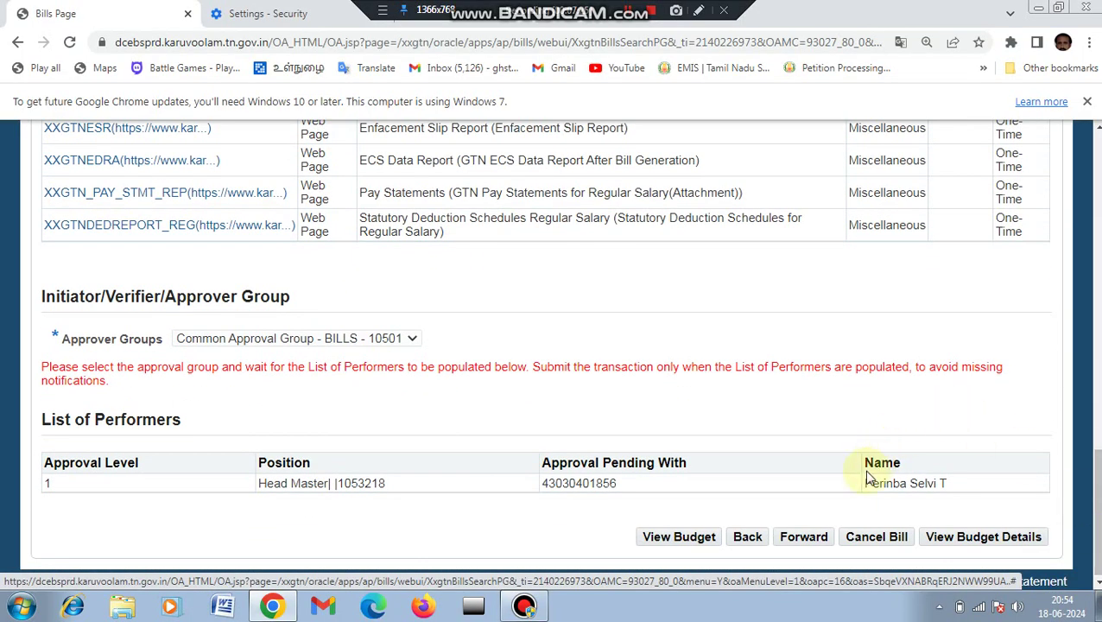
left_click(812, 539)
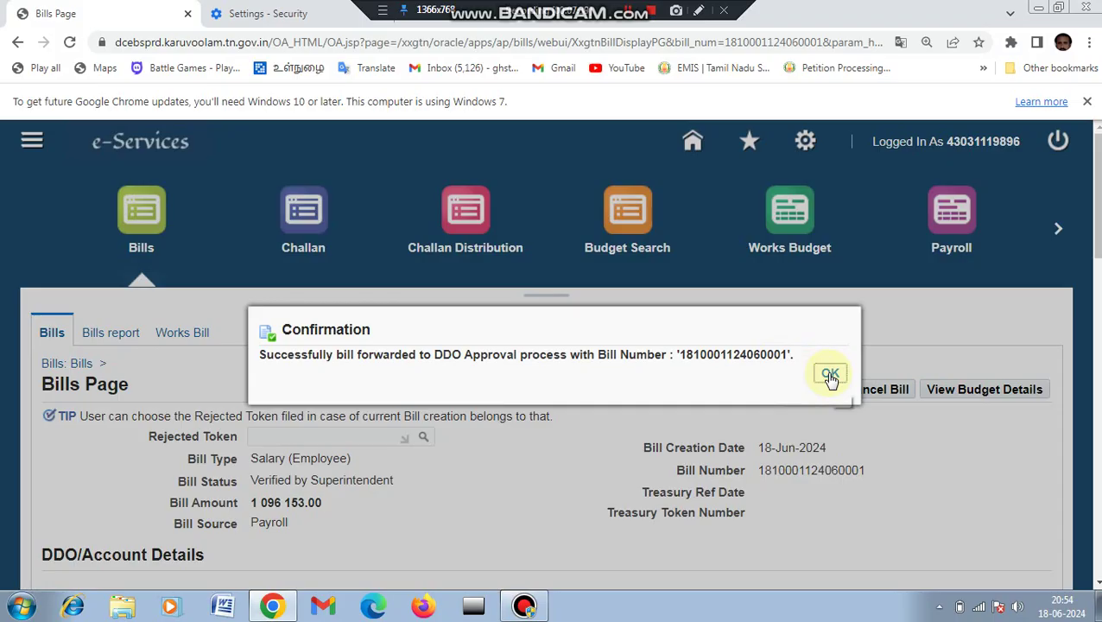
left_click(829, 376)
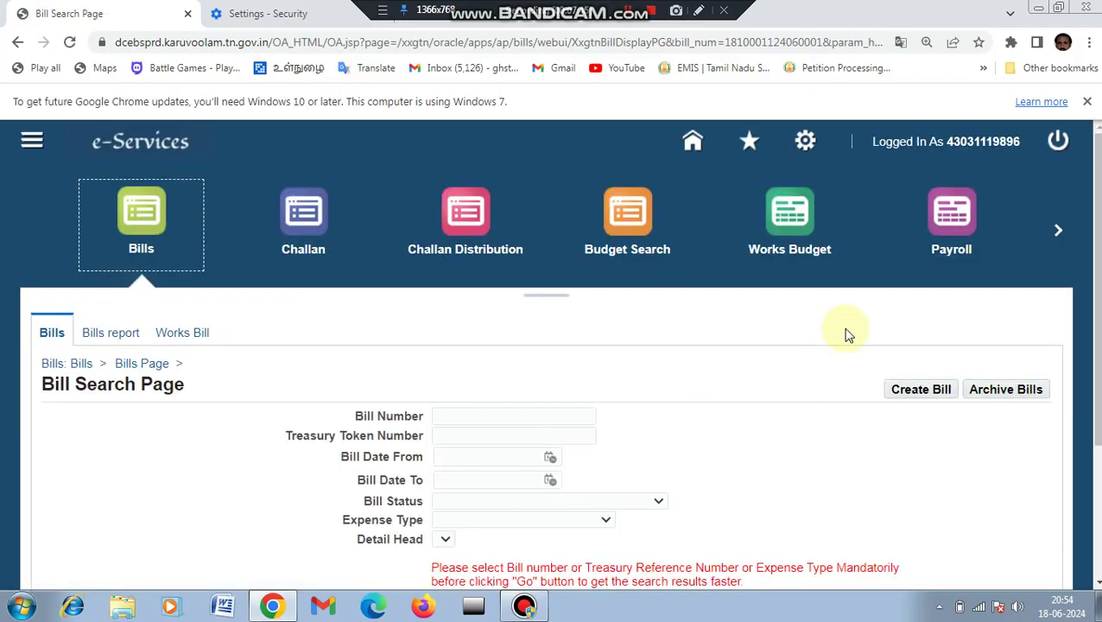
Sign out of the initiator's account and sign in as the Head Master approver with that employee's user ID and password.
left_click(1061, 150)
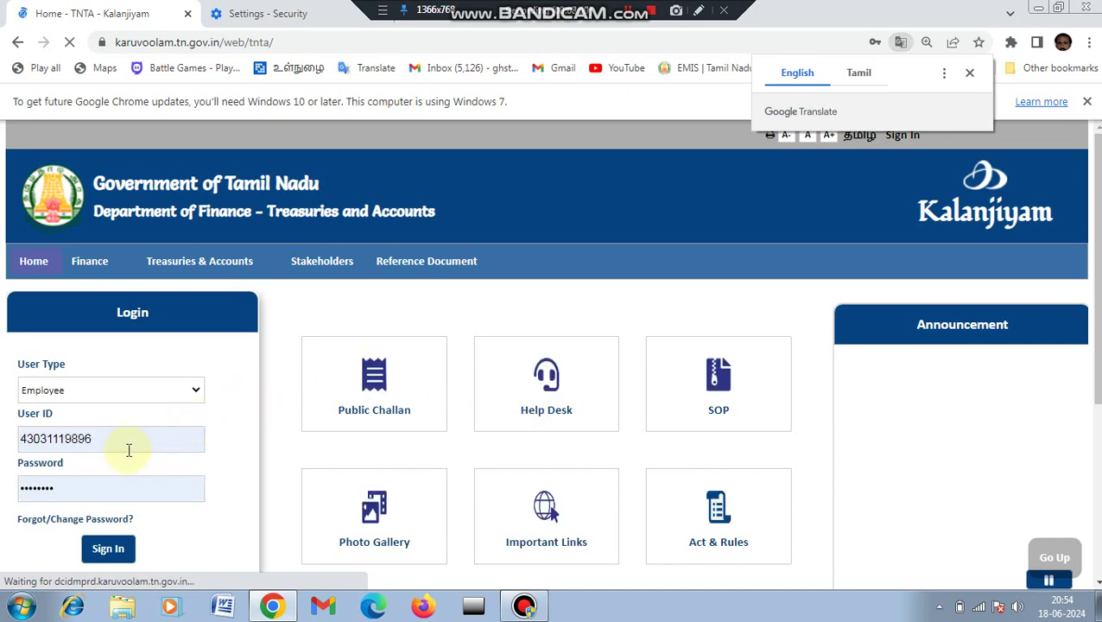
left_click(125, 444)
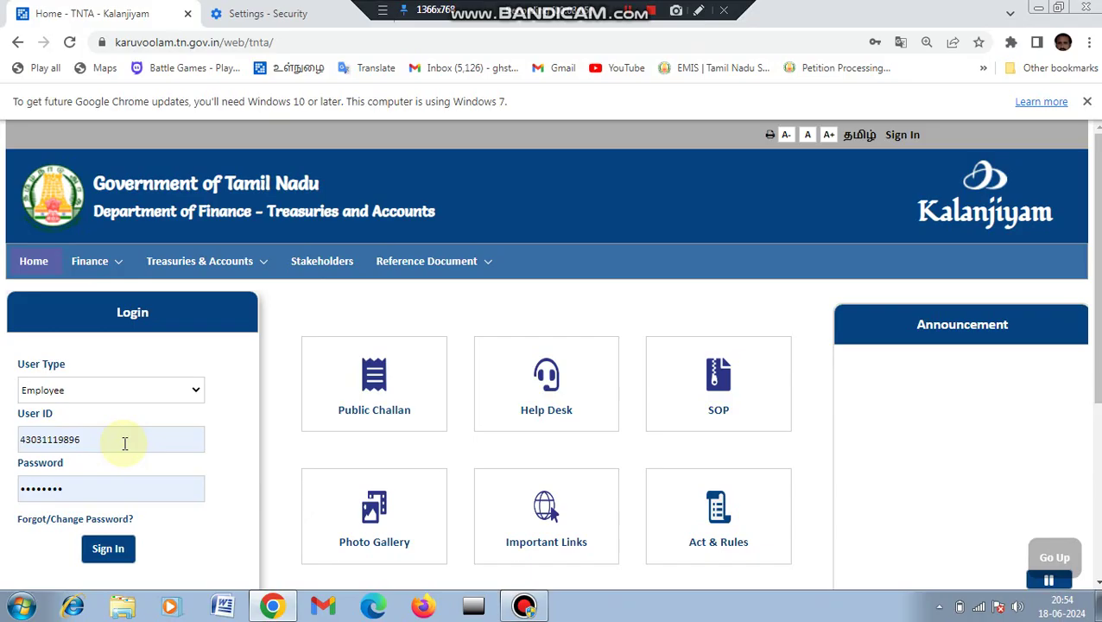
left_click(99, 484)
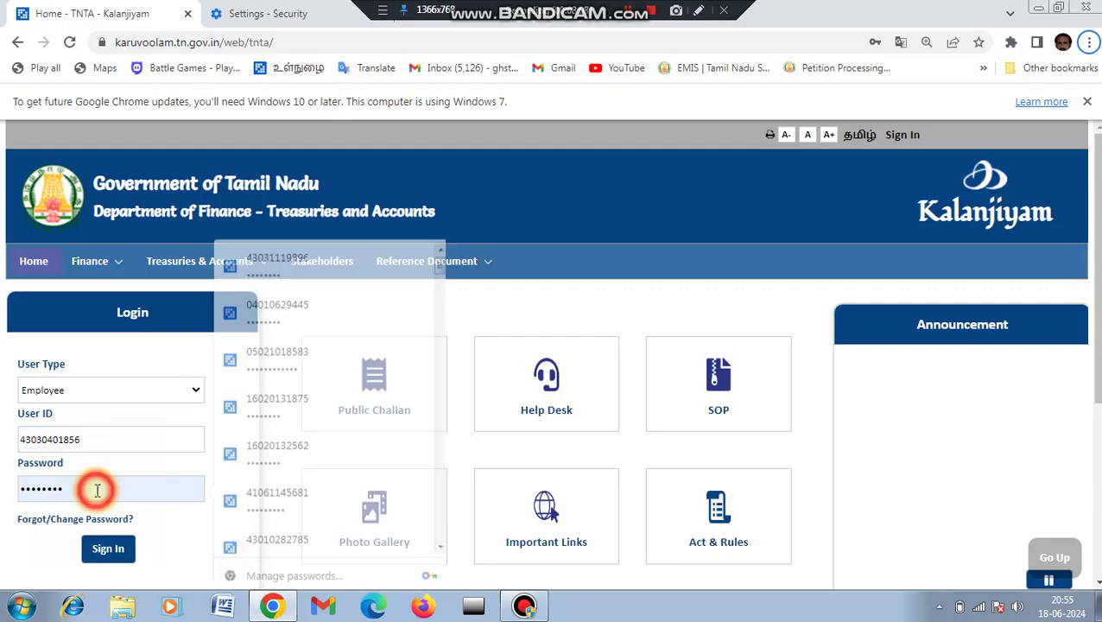
left_click(121, 553)
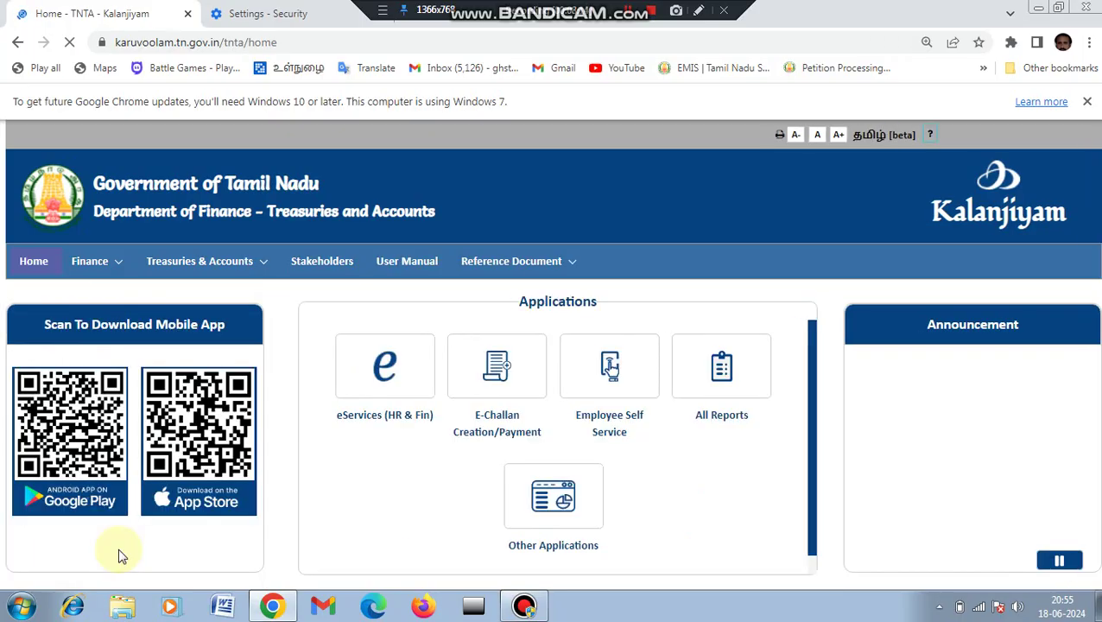
Open Finance in eServices (HR & Fin) and open the pending bill approval notification.
left_click(374, 395)
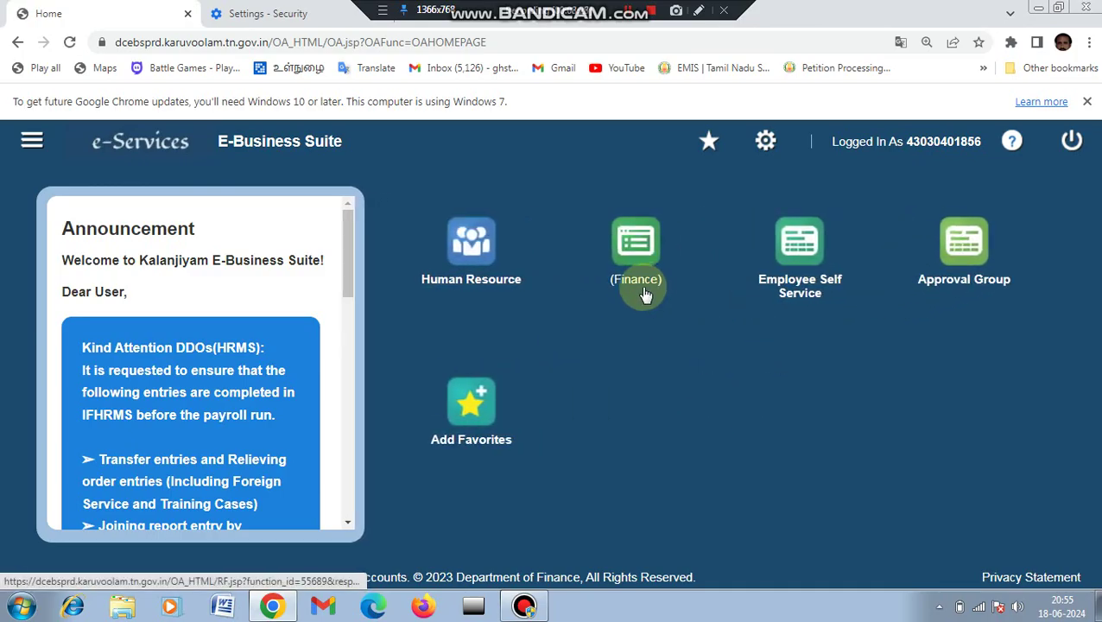
left_click(635, 282)
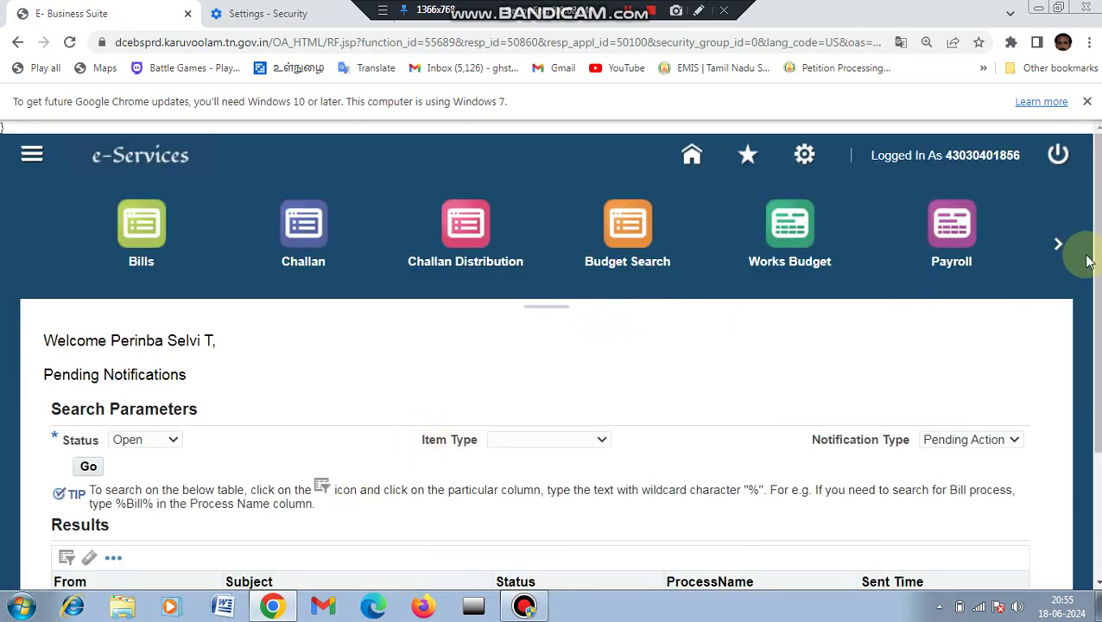
scroll(1093, 264, "down", 2)
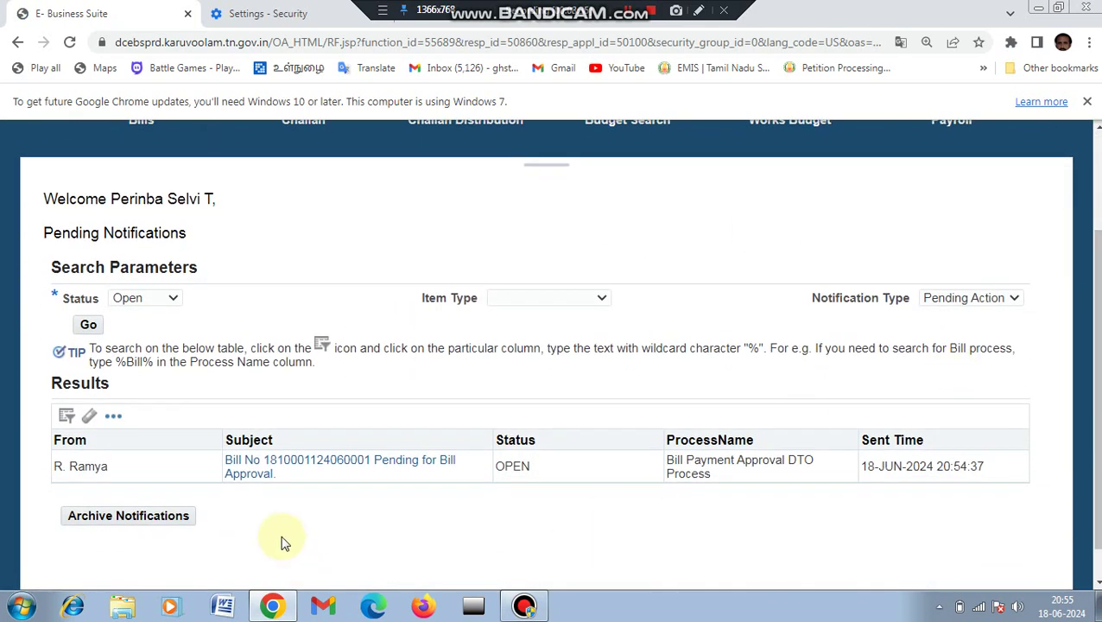
left_click(290, 464)
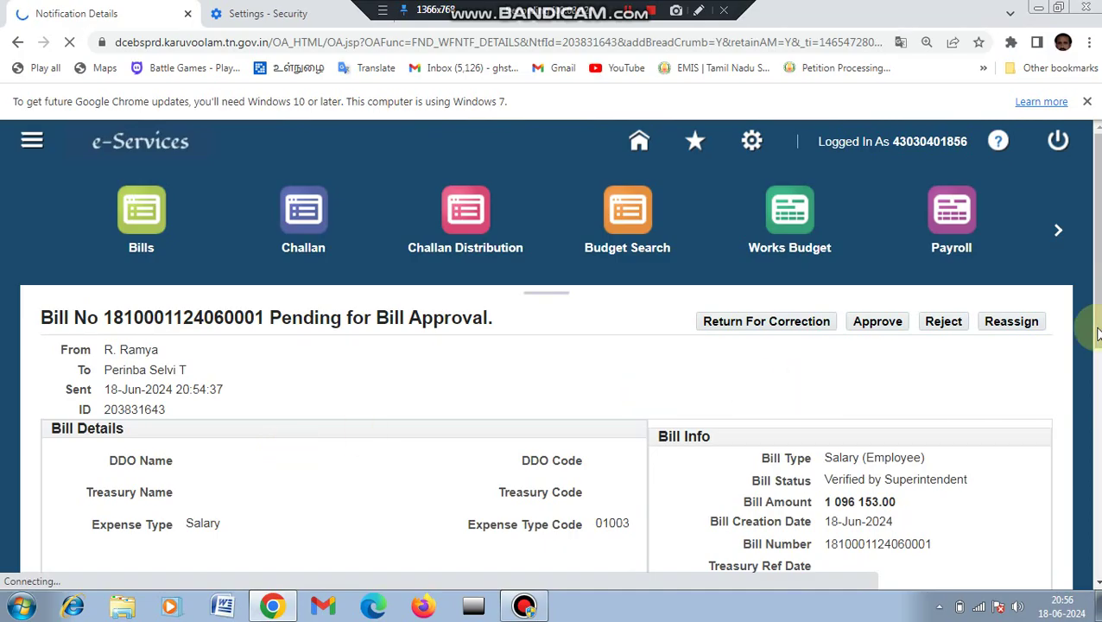
Continue the notification's action to the full bill page and review the bill down to its attachments and response section.
scroll(556, 400, "down", 5)
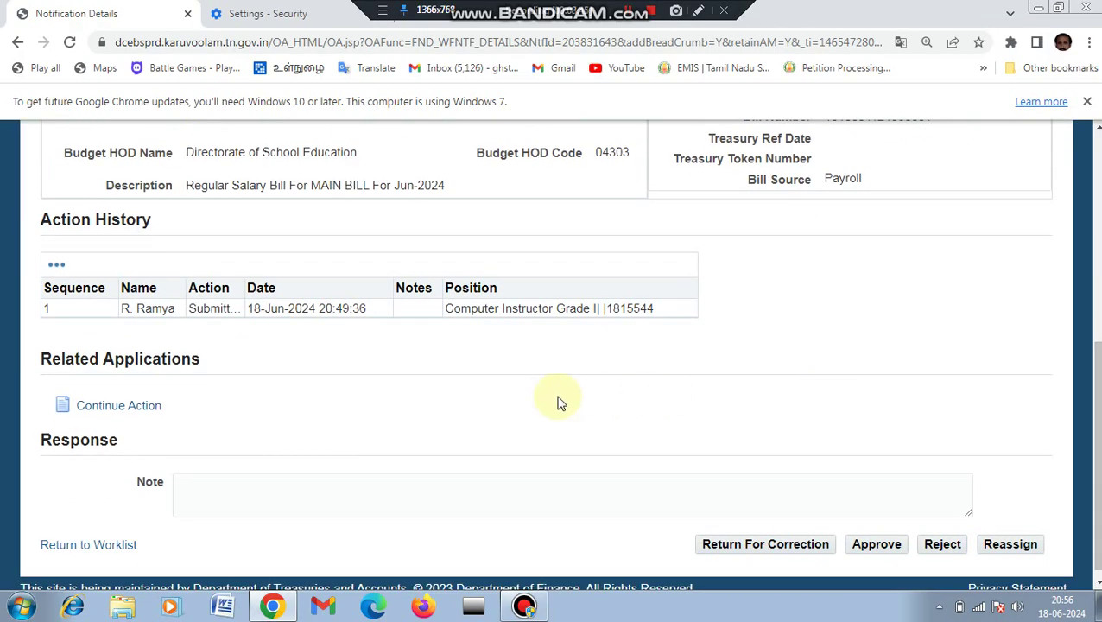
left_click(115, 411)
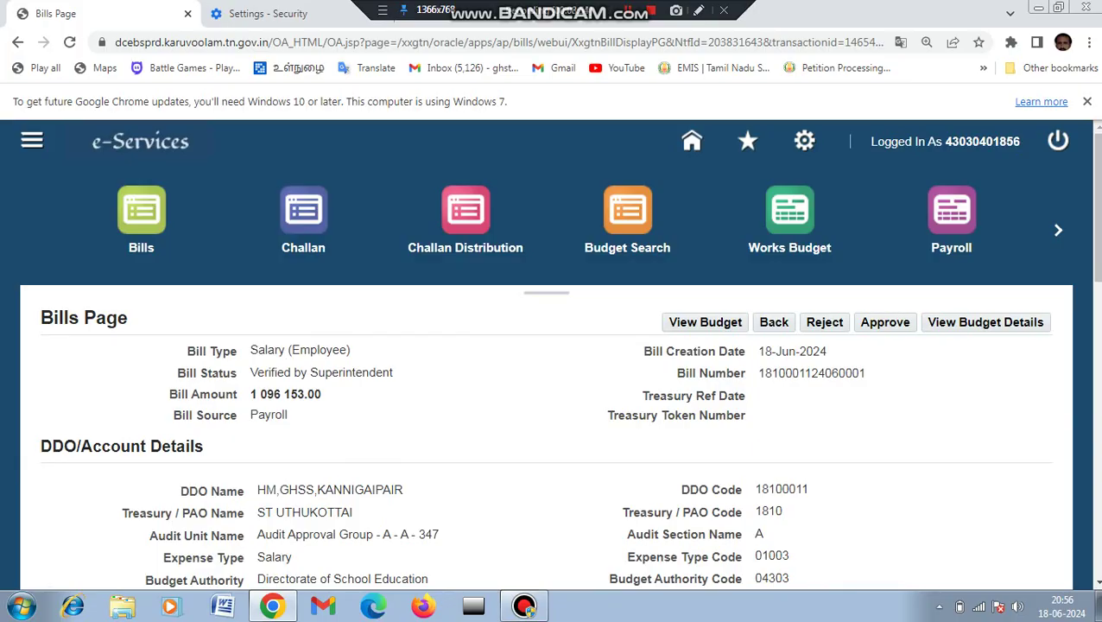
left_click(1097, 346)
left_click_drag(1098, 345, 1090, 33)
scroll(982, 521, "down", 15)
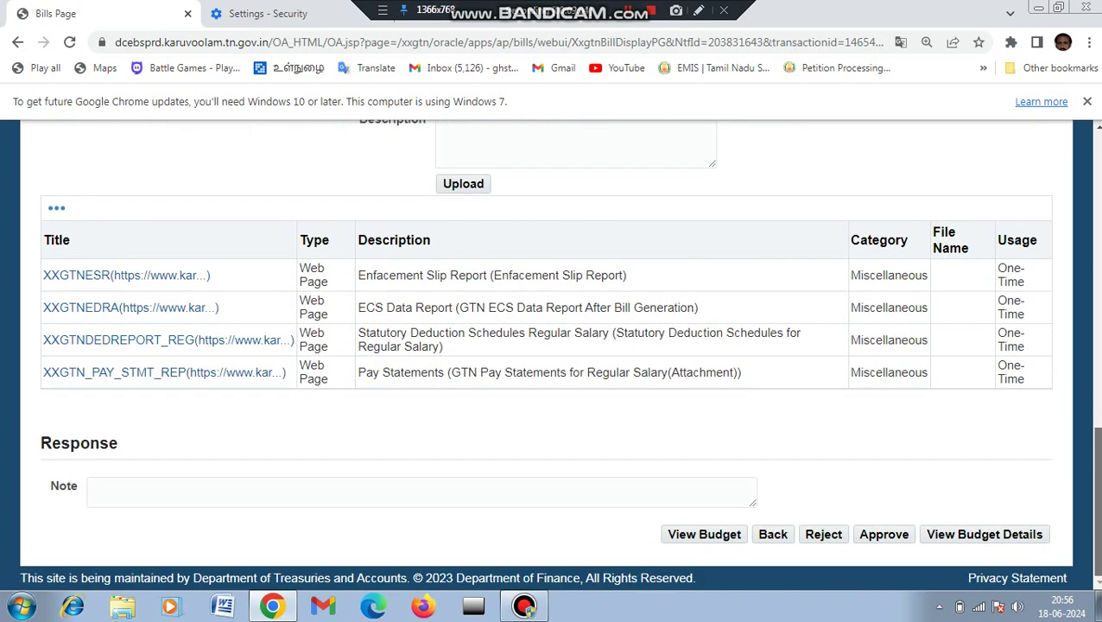
Approve the bill and try to sign it digitally, dismissing the message.
left_click(882, 540)
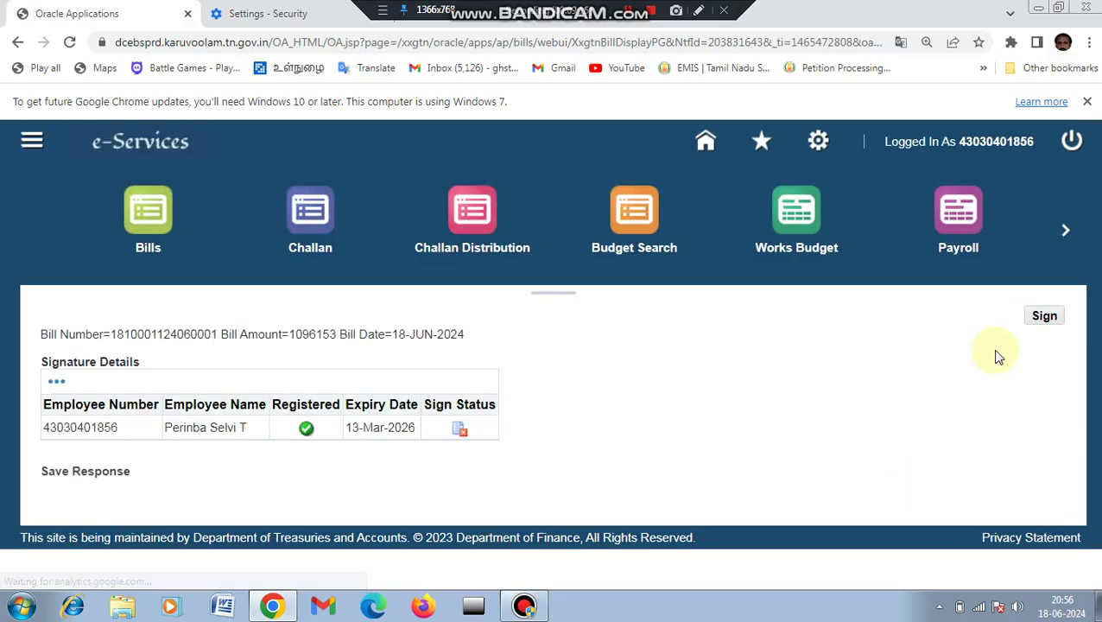
left_click(1043, 318)
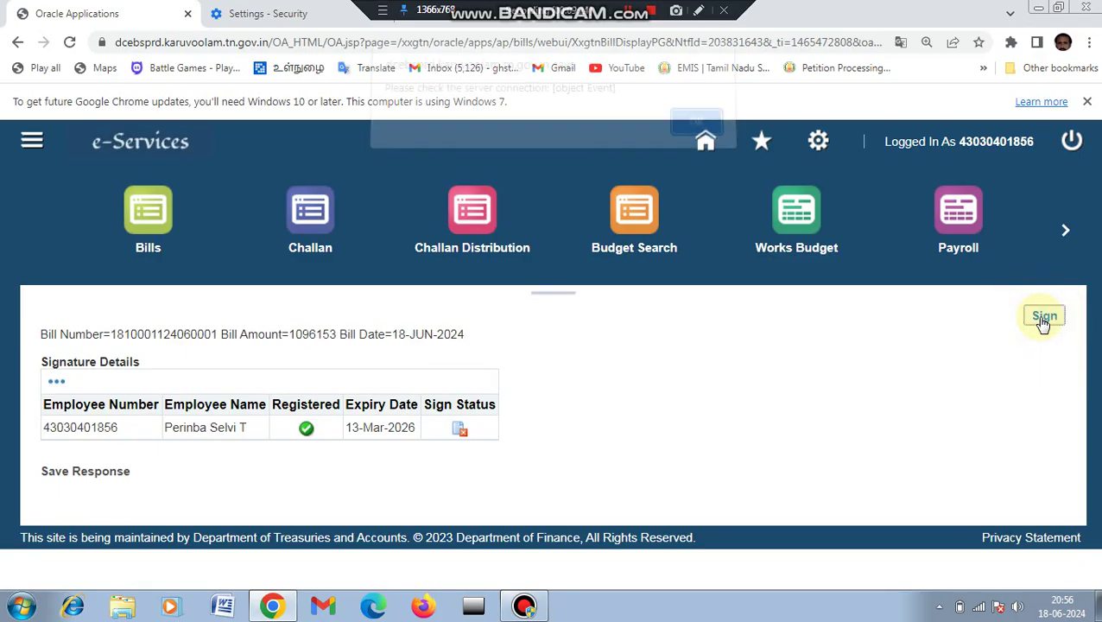
left_click(695, 137)
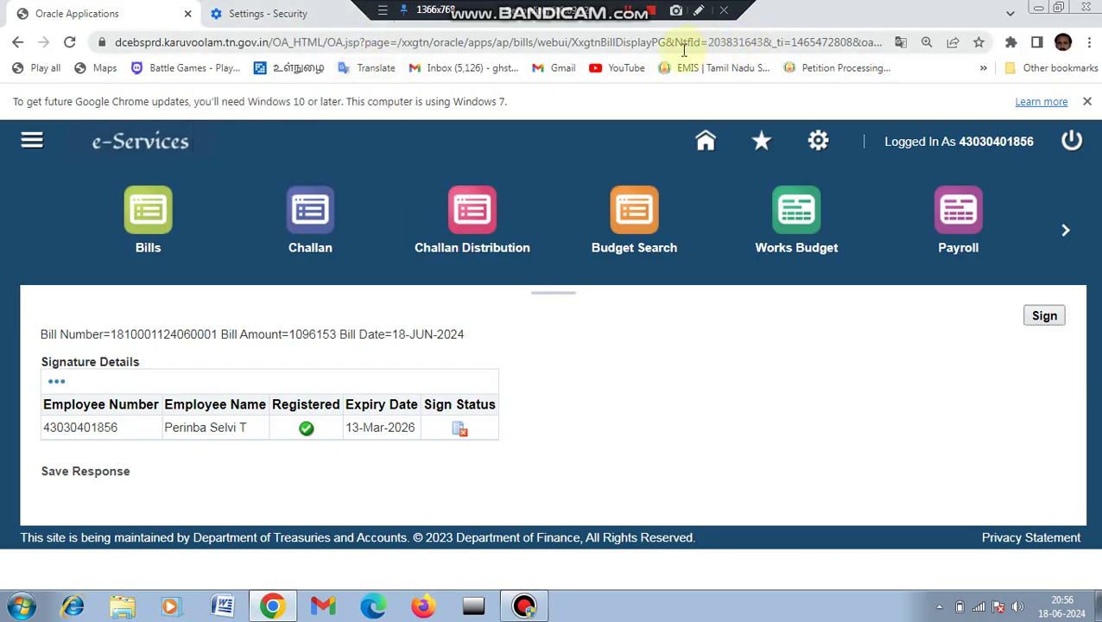
Delete "bills/w" from the signing page's web address.
left_click(587, 48)
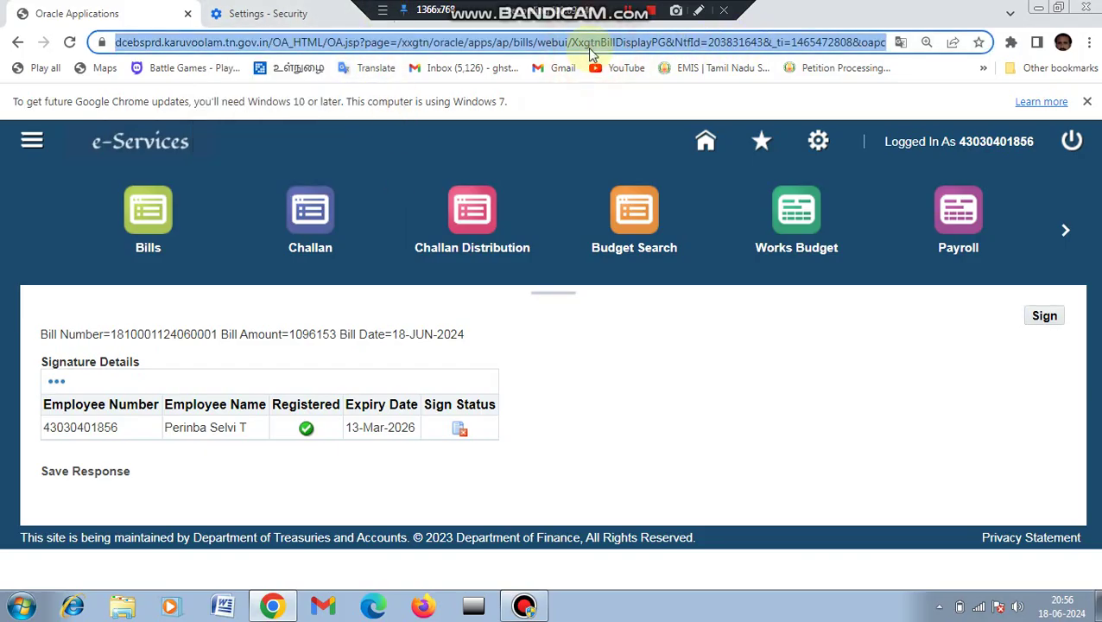
left_click(583, 41)
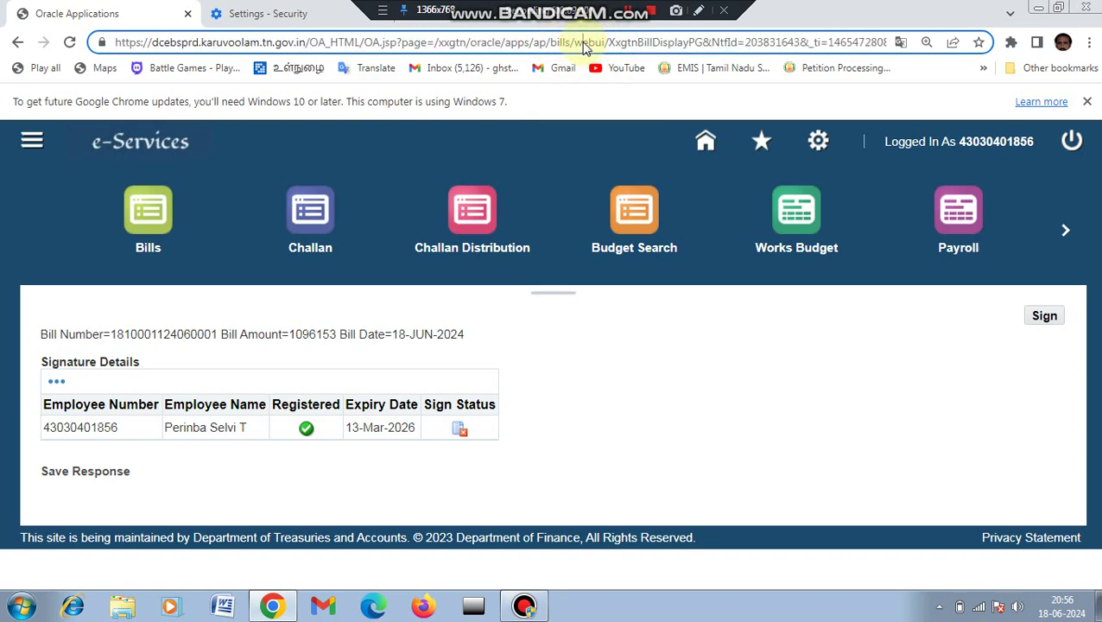
key("BackSpace")
key("BackSpace")
key("BackSpace")
key("BackSpace")
key("BackSpace")
key("BackSpace")
key("BackSpace")
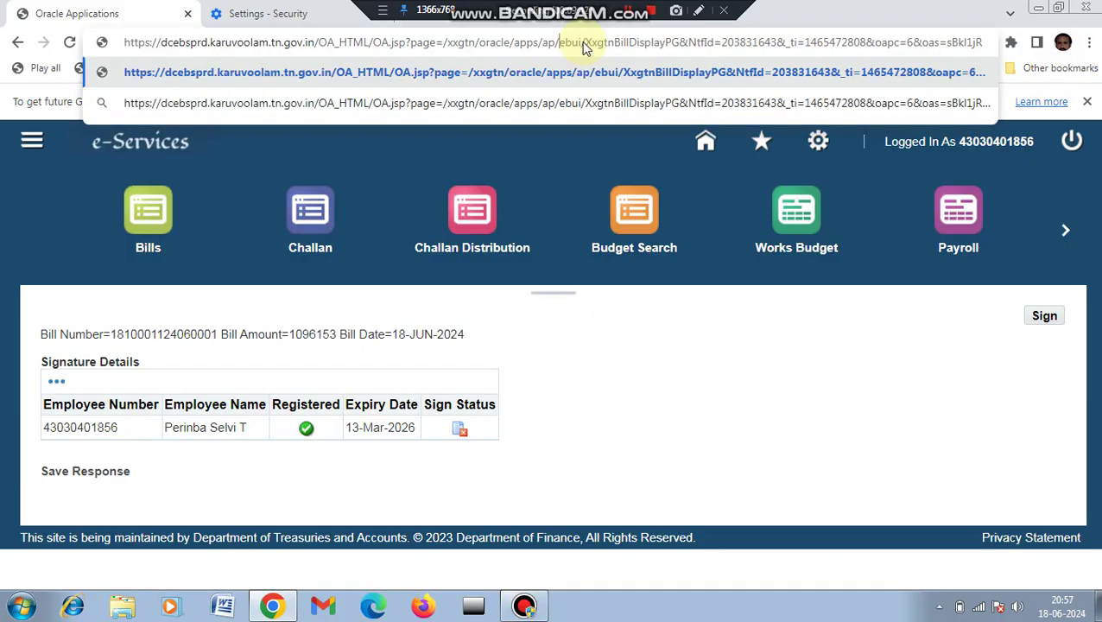